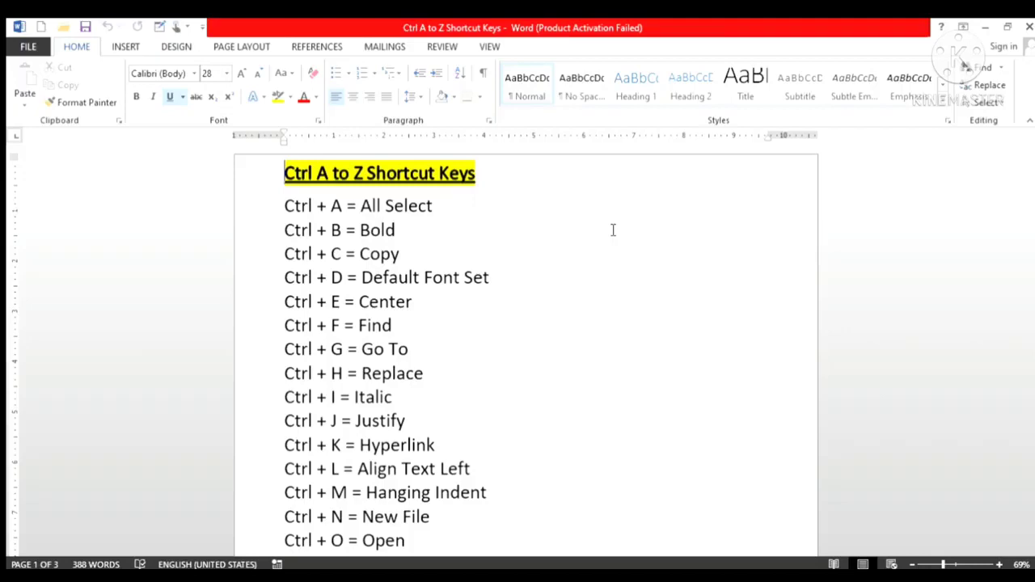
Select the entire document with Ctrl+A, then clear the selection
click(284, 204)
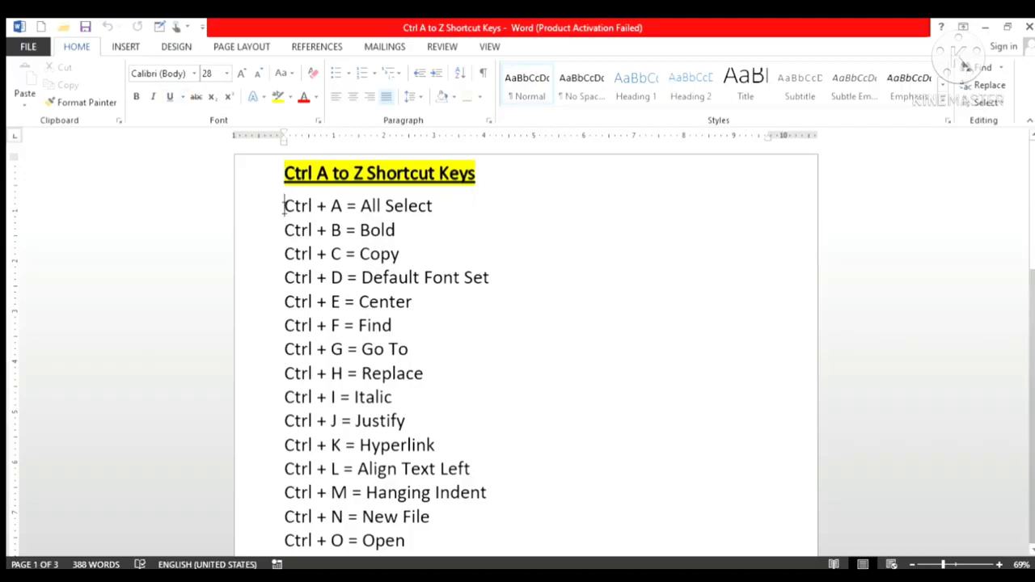
key(ctrl+a)
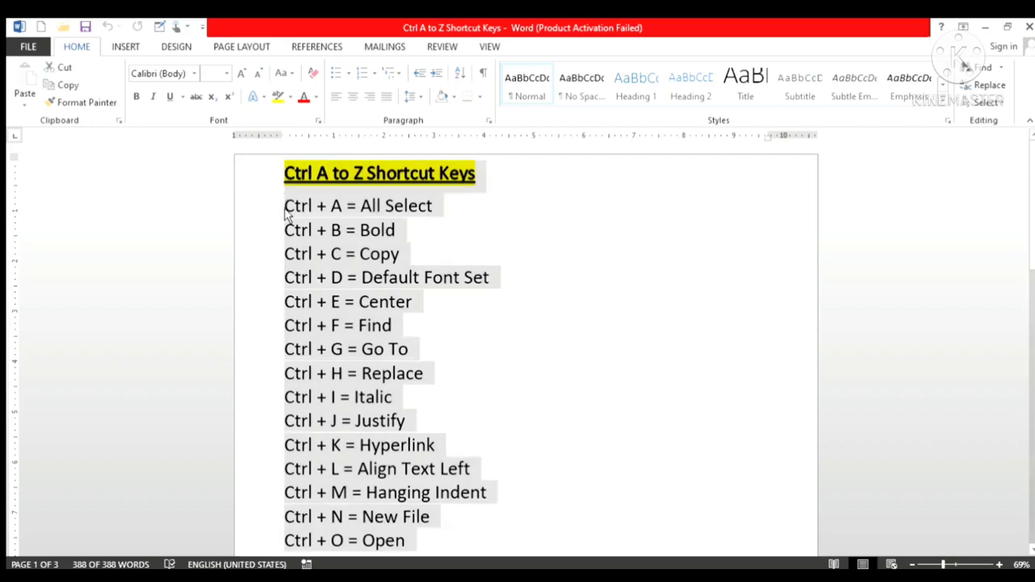
click(408, 230)
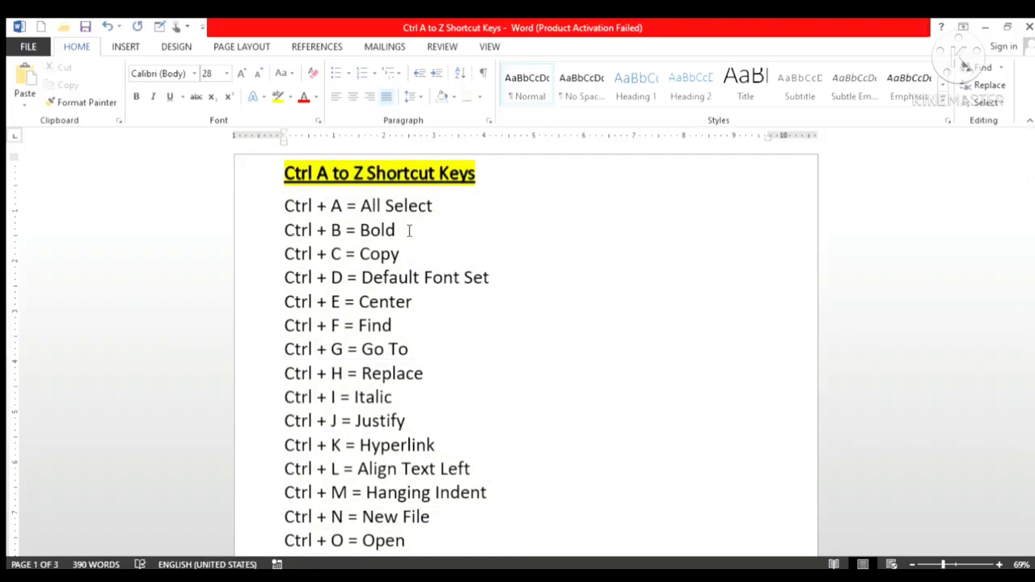
Toggle bold on and off for the word Bold with Ctrl+B
double_click(355, 229)
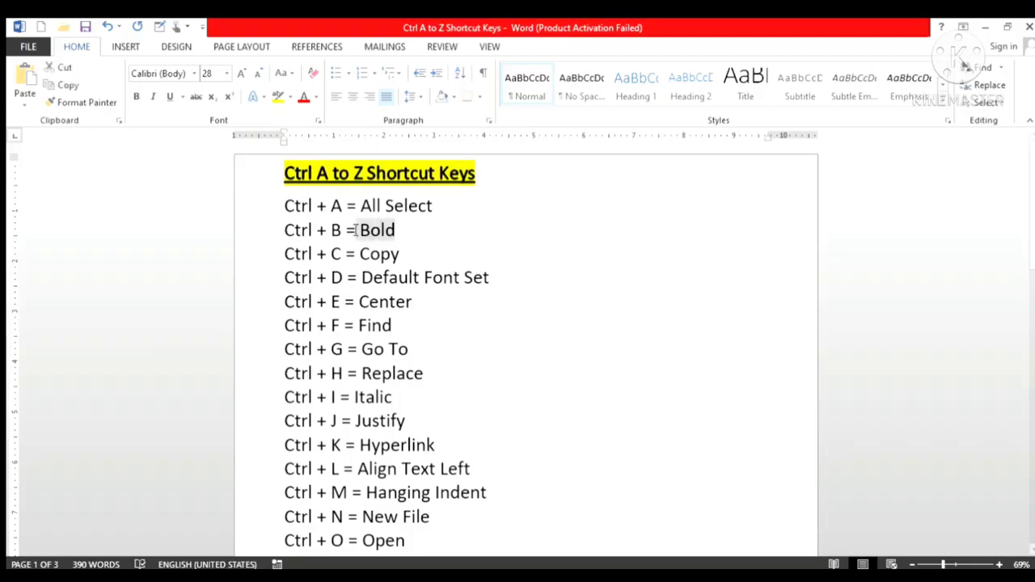
key(ctrl+b)
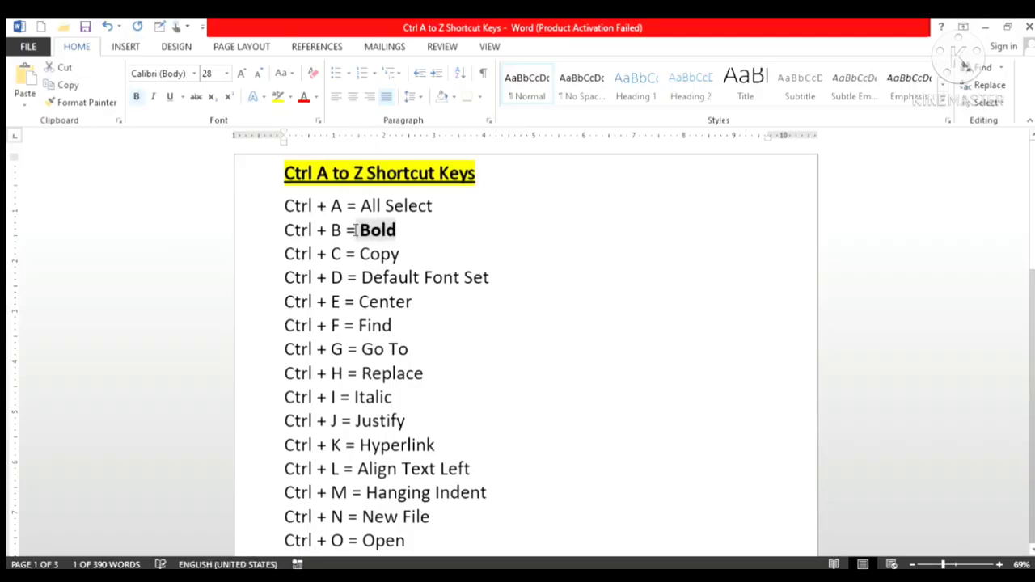
key(ctrl+b)
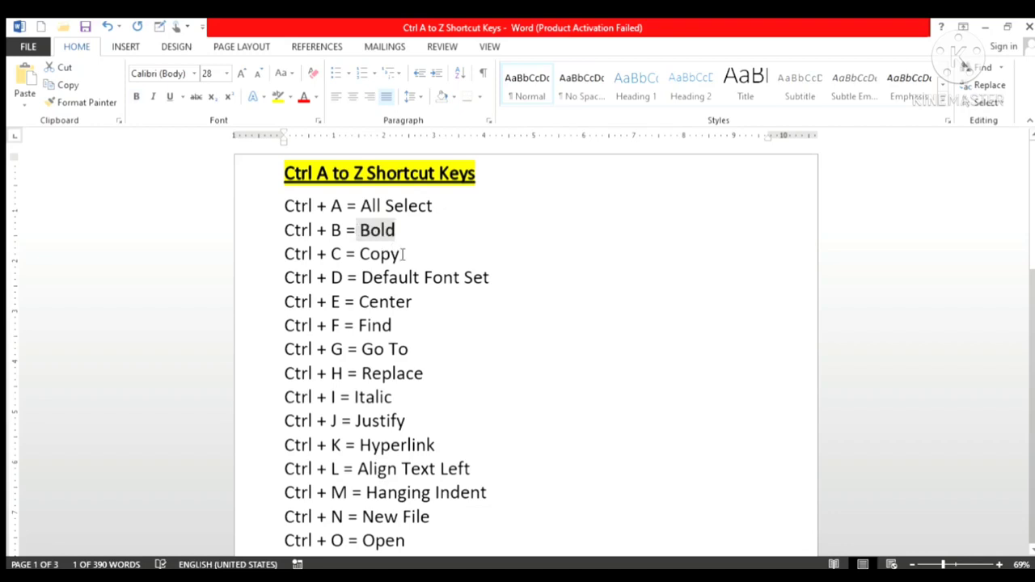
click(402, 253)
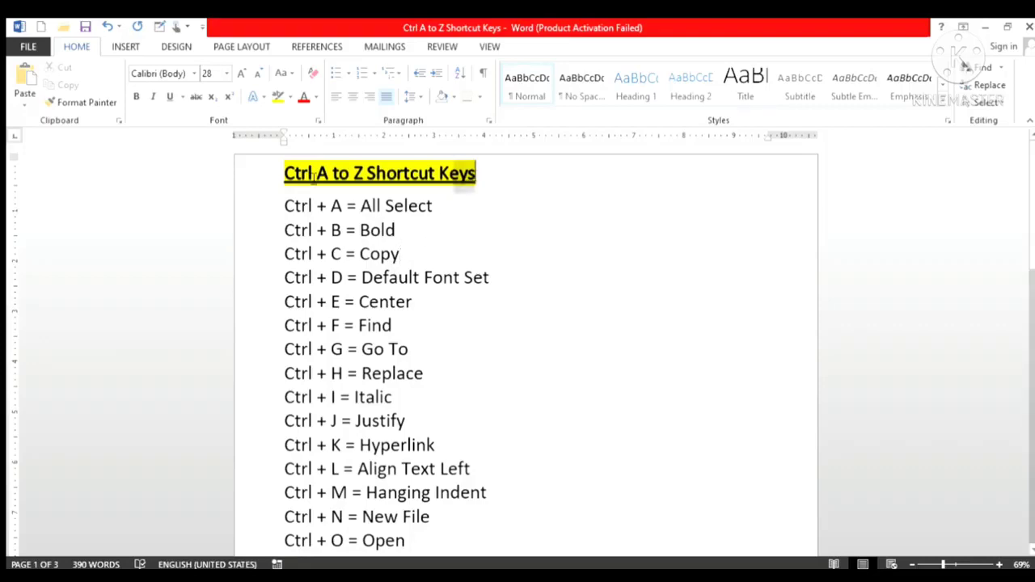
Paste a copy of the title 'Ctrl A to Z Shortcut Keys' on the empty line above My file
drag(477, 173, 262, 175)
key(ctrl+c)
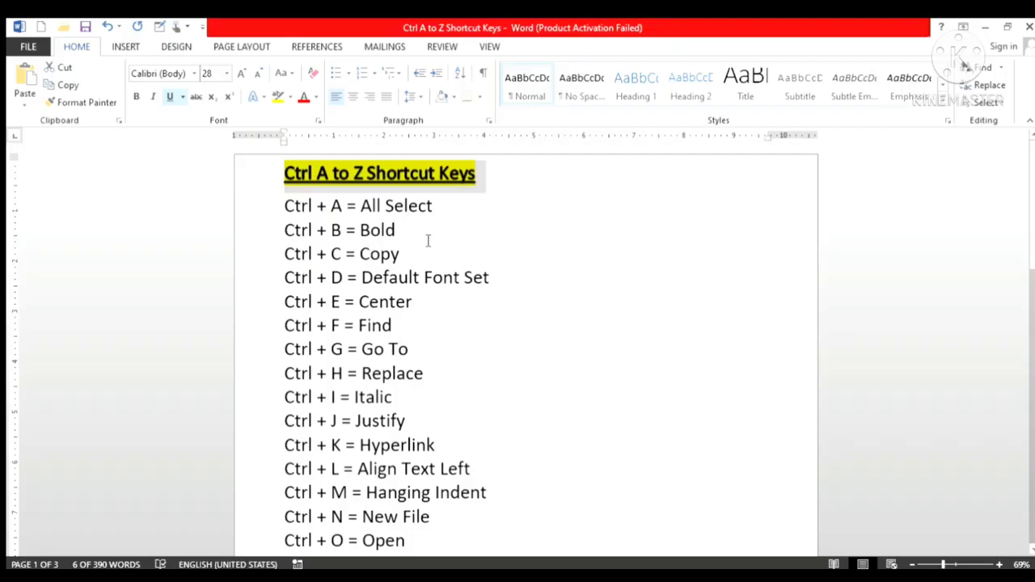
scroll(617, 406, down, 3)
scroll(617, 407, down, 3)
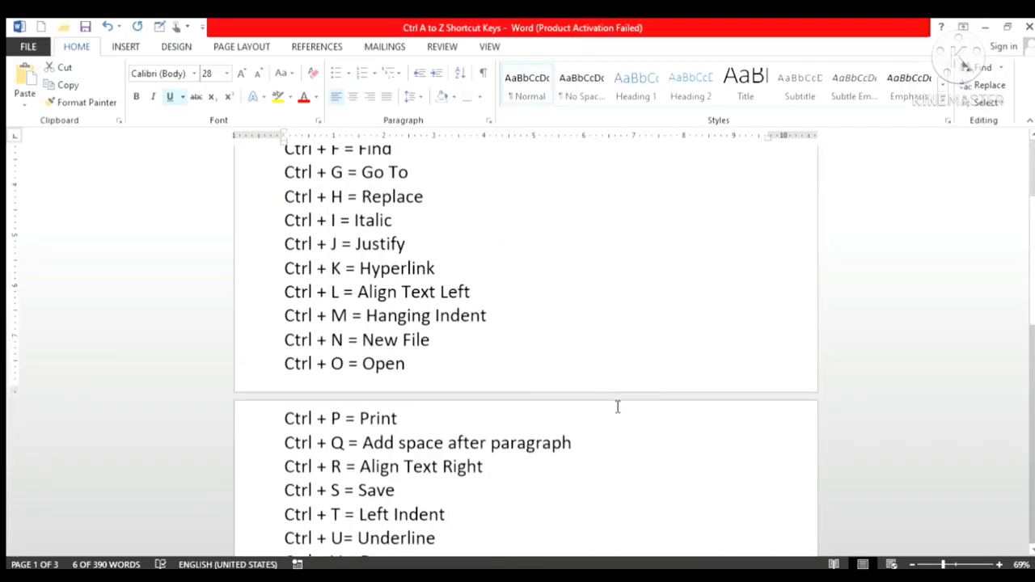
scroll(617, 407, down, 3)
scroll(617, 407, down, 3)
scroll(617, 407, down, 2)
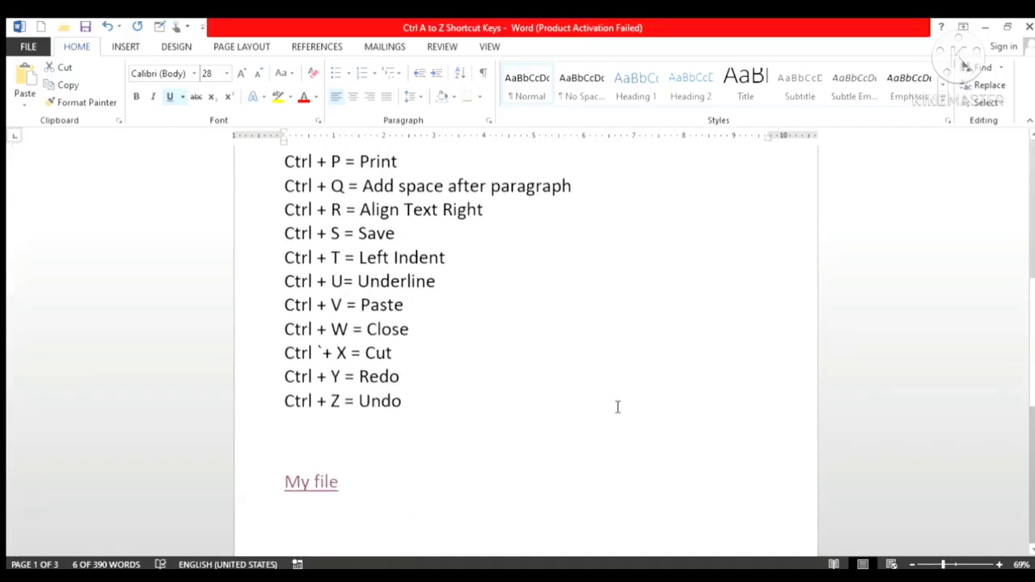
click(368, 471)
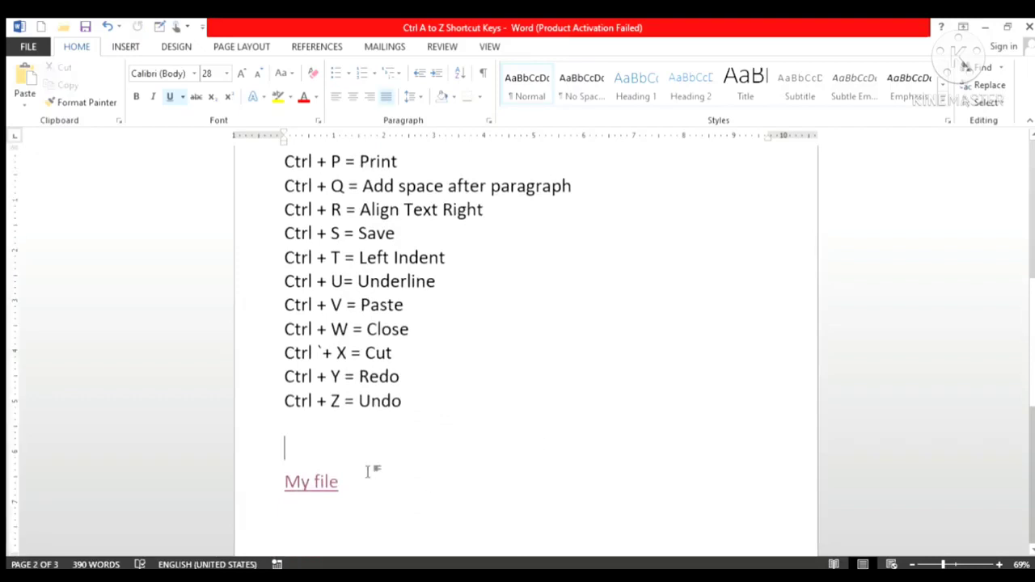
key(ctrl+v)
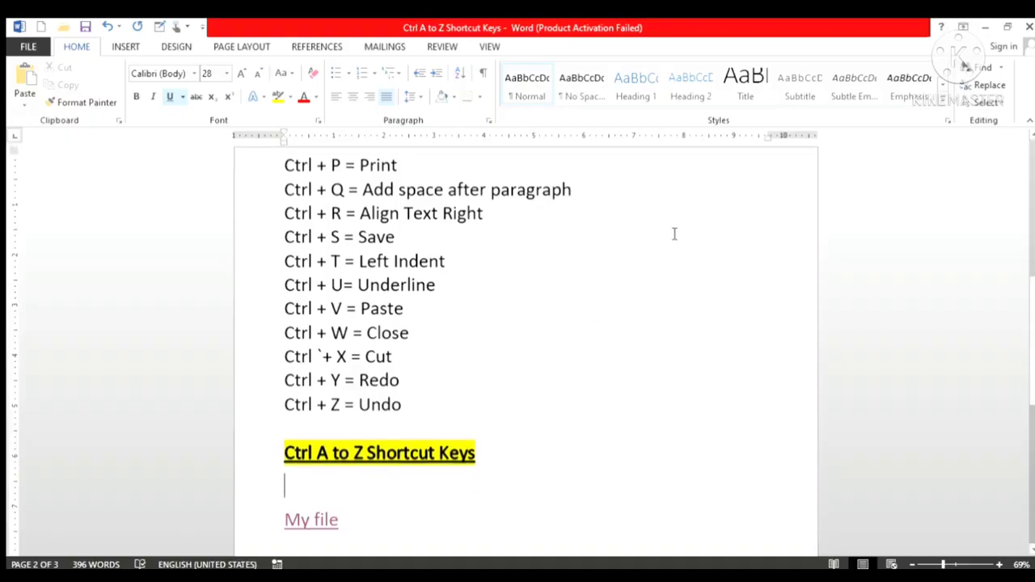
scroll(674, 234, up, 3)
scroll(675, 234, up, 1)
scroll(674, 233, up, 3)
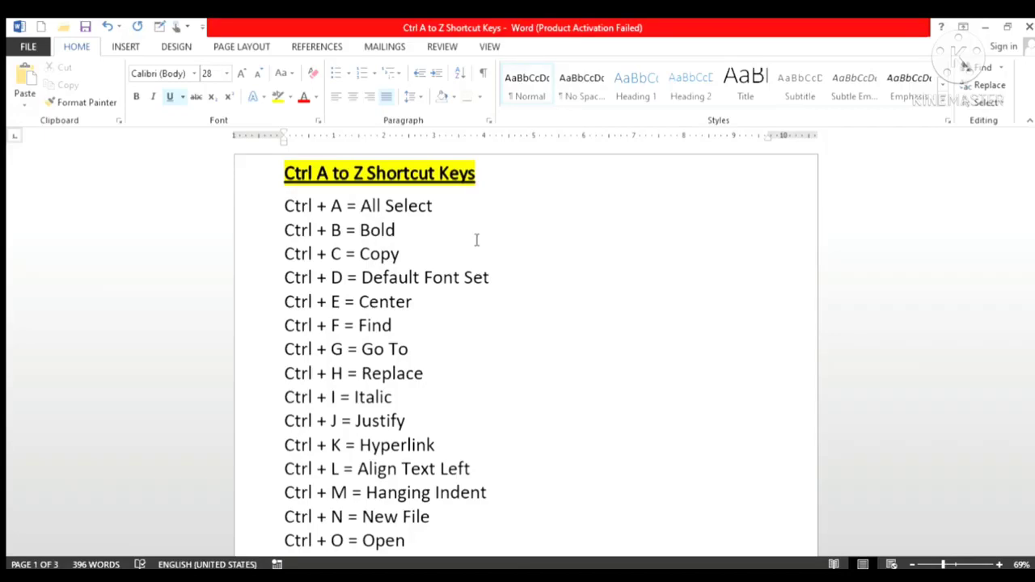
Center and then justify the title, and bring up Go To with Ctrl+G
drag(481, 174, 277, 183)
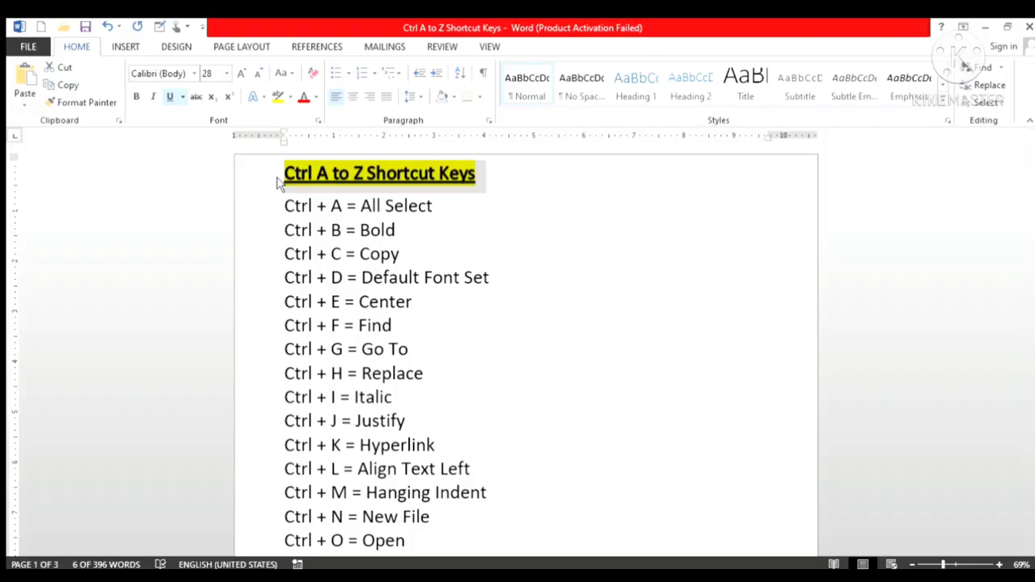
key(ctrl+e)
key(ctrl+j)
click(412, 351)
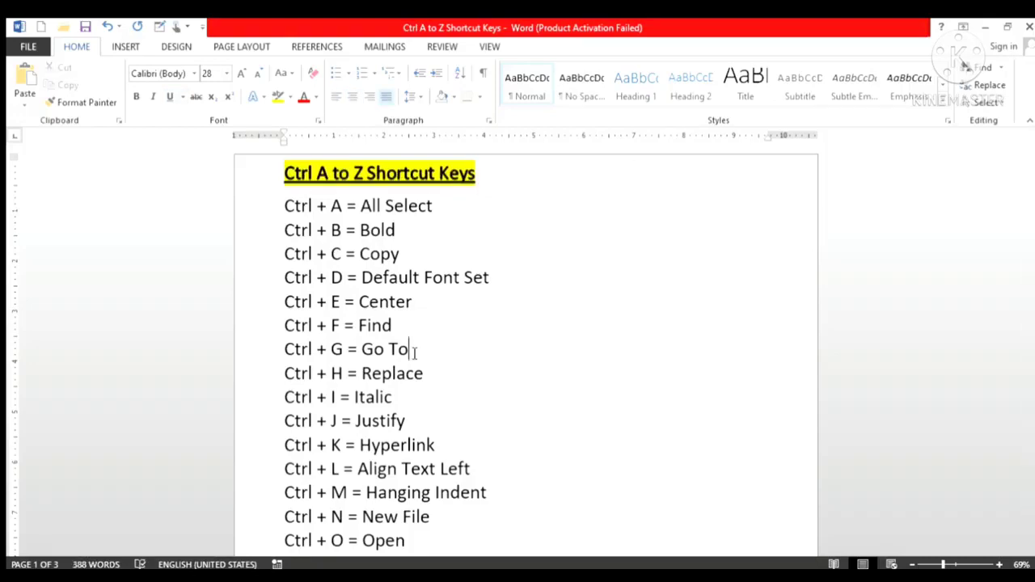
key(ctrl+g)
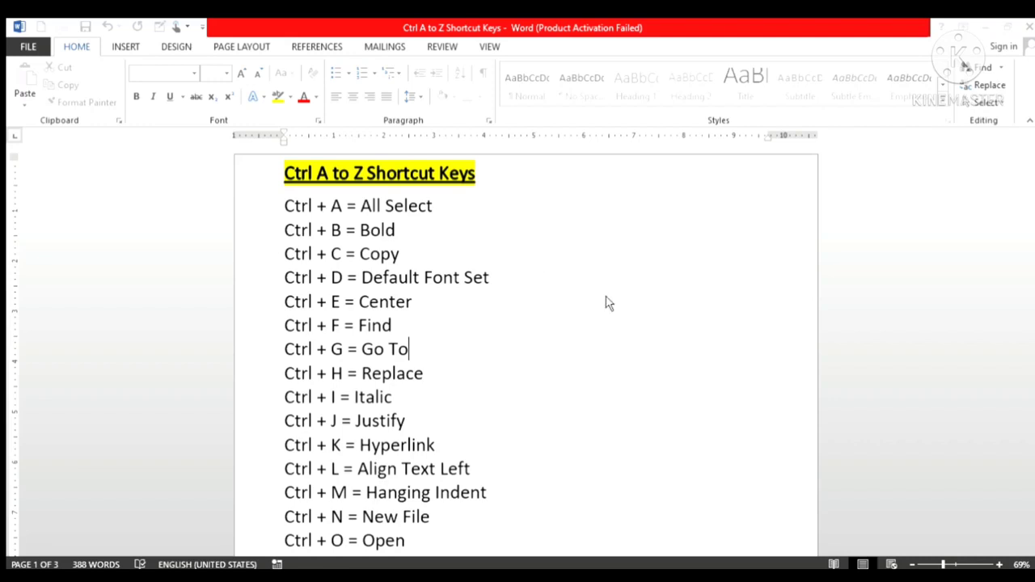
Put the cursor after Replace, then scroll to the 'Video provides a powerful way' paragraphs
scroll(630, 315, down, 3)
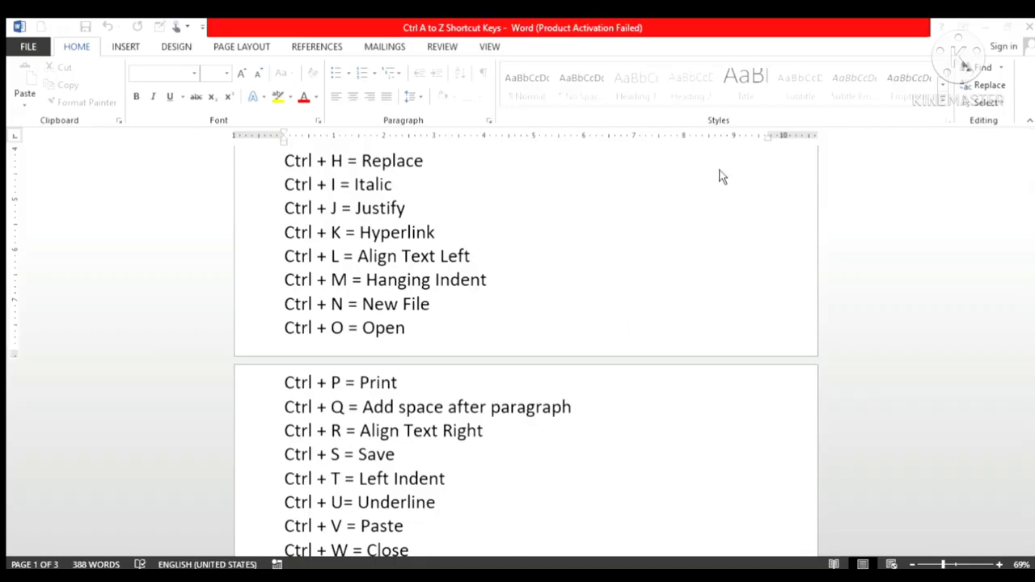
scroll(549, 204, up, 3)
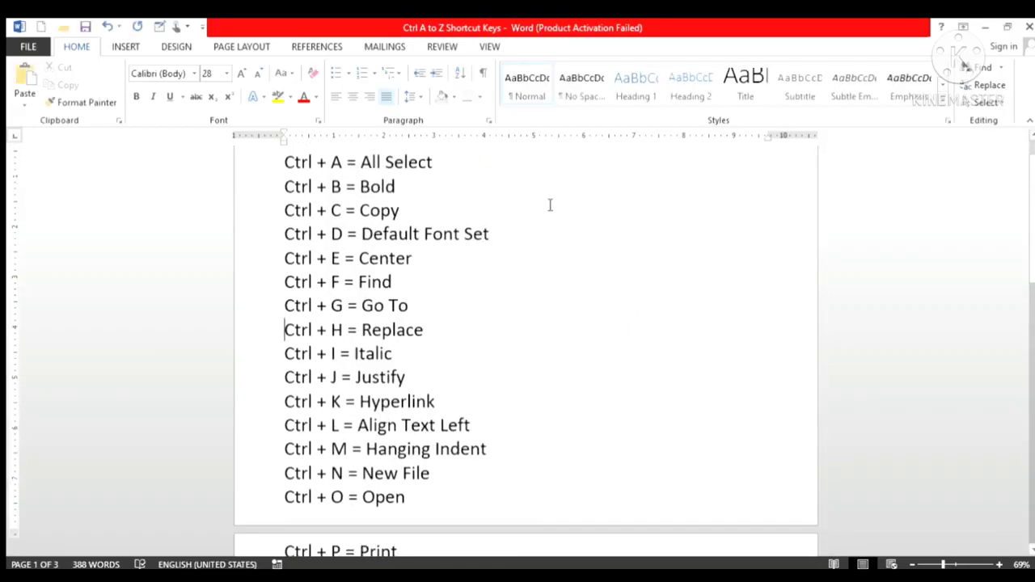
scroll(549, 204, up, 1)
scroll(549, 204, up, 1)
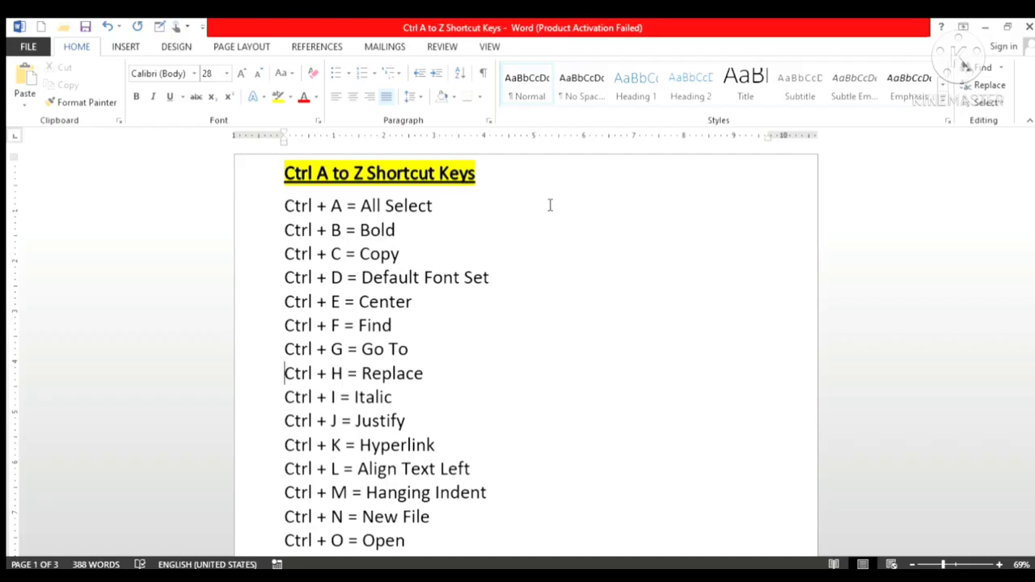
click(427, 376)
scroll(430, 375, down, 1)
scroll(428, 377, down, 1)
scroll(436, 359, down, 1)
scroll(439, 351, down, 3)
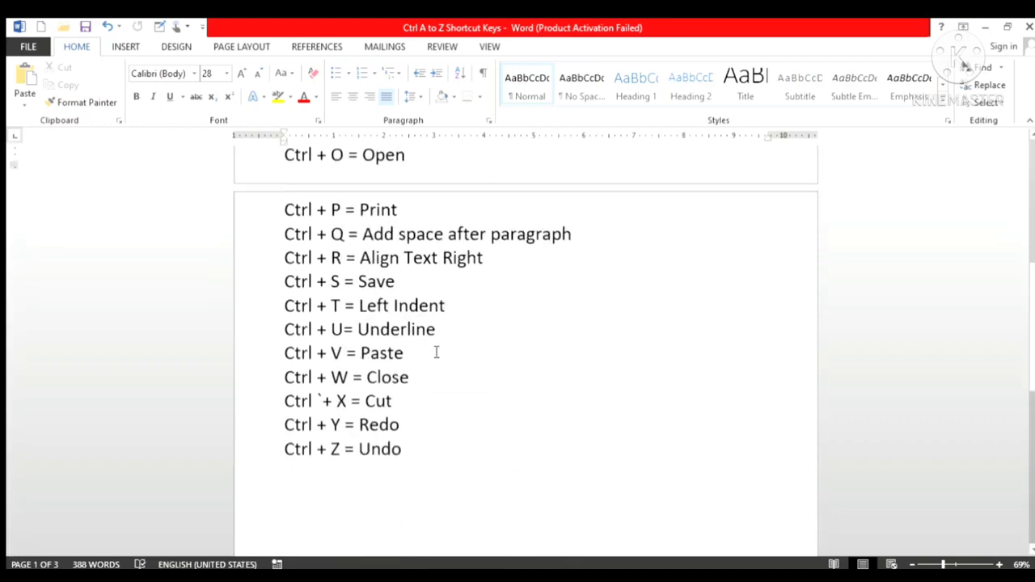
scroll(436, 353, down, 3)
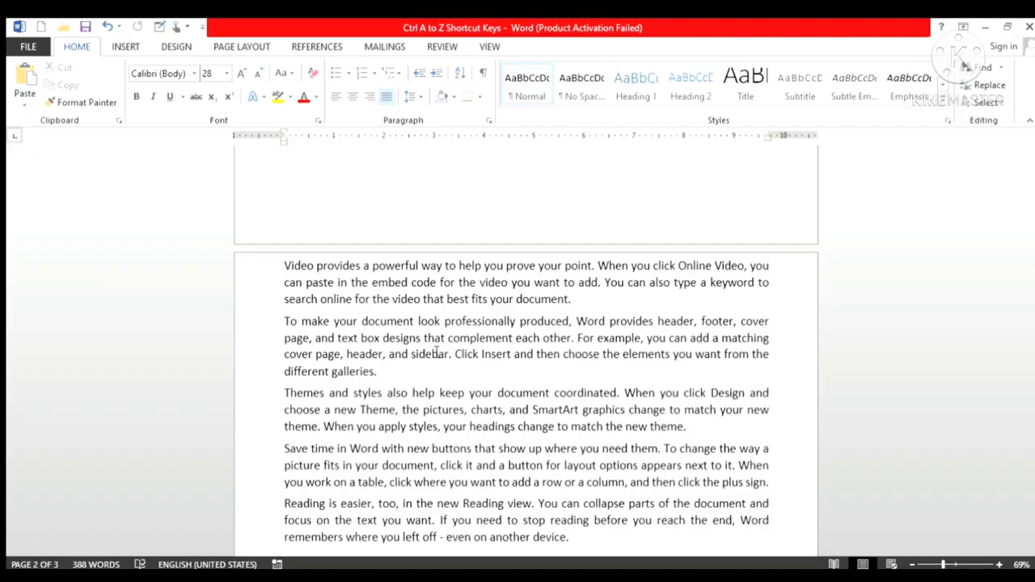
key(ctrl+d)
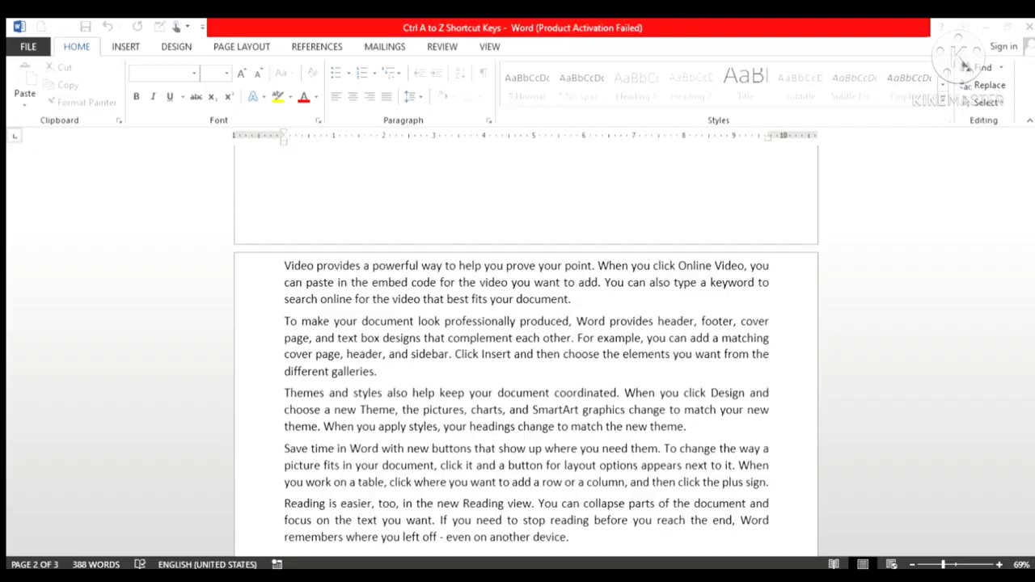
click(626, 283)
key(ctrl+shift+Right)
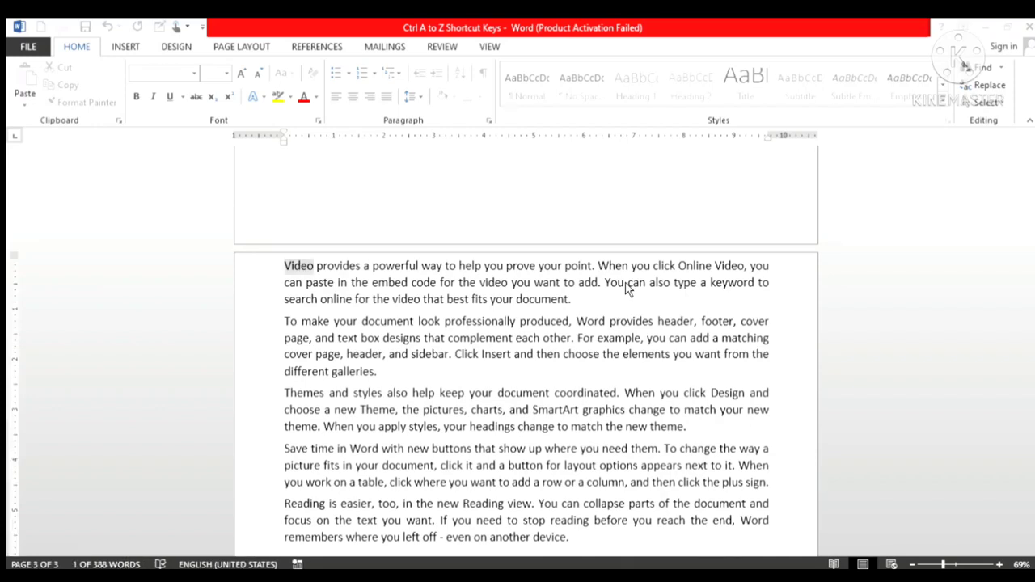
key(ctrl+Page_Down)
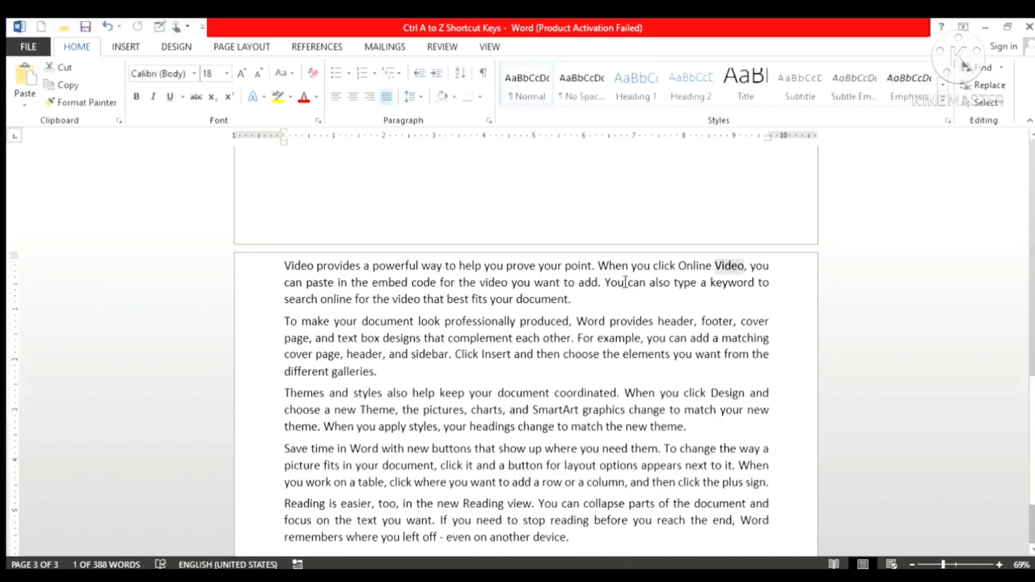
key(ctrl+Page_Down)
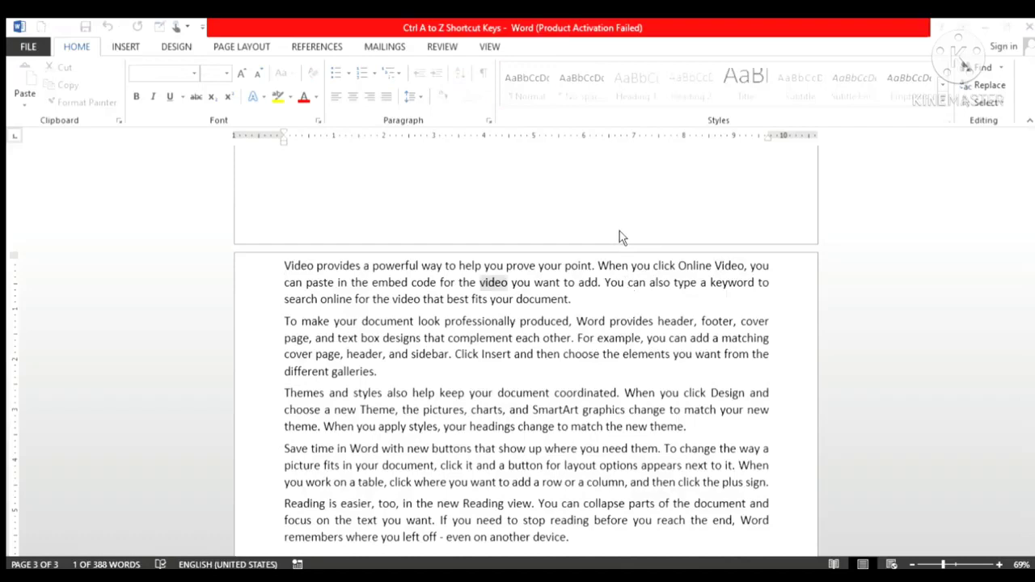
key(ctrl+Page_Down)
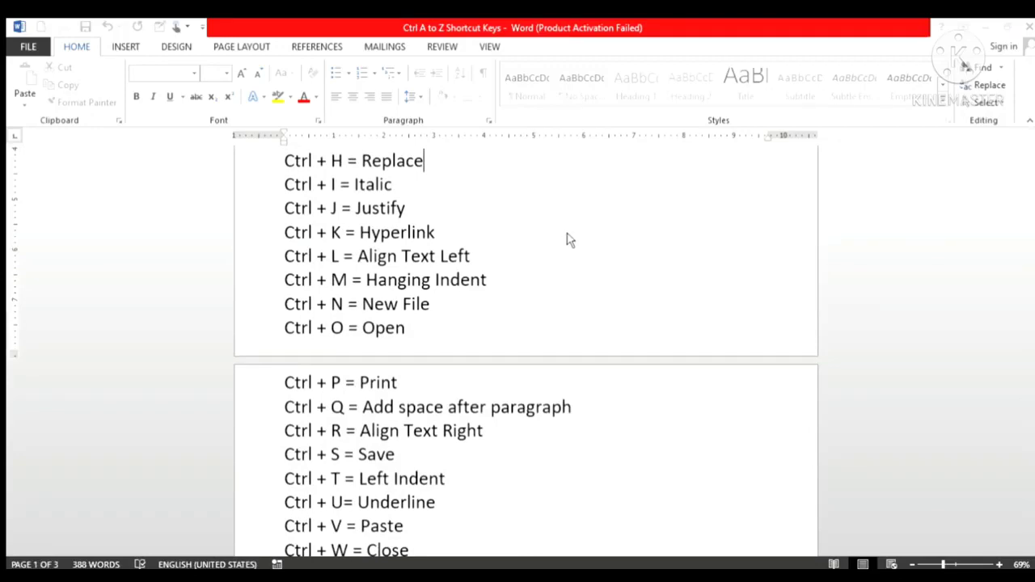
scroll(308, 361, down, 5)
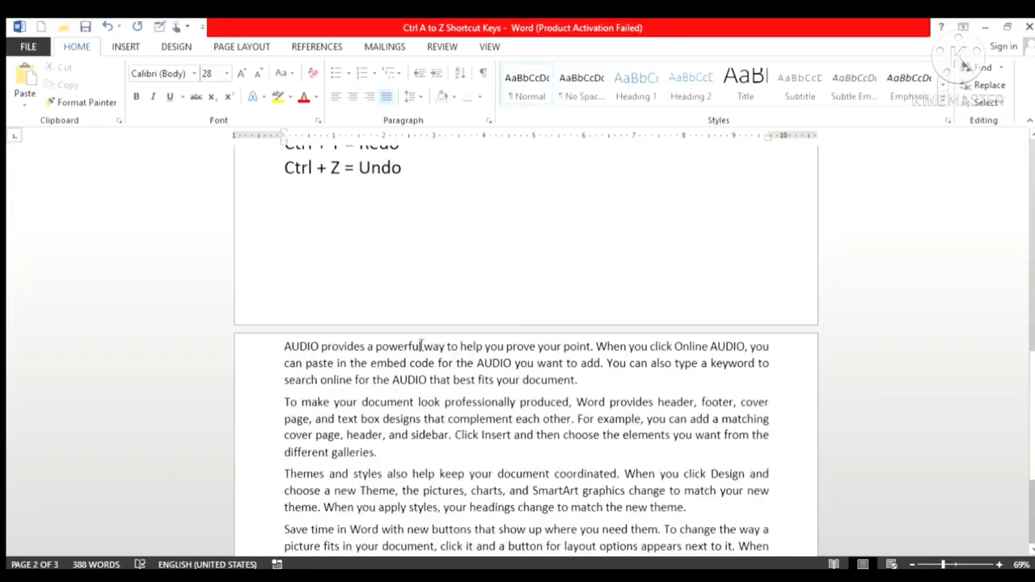
click(725, 346)
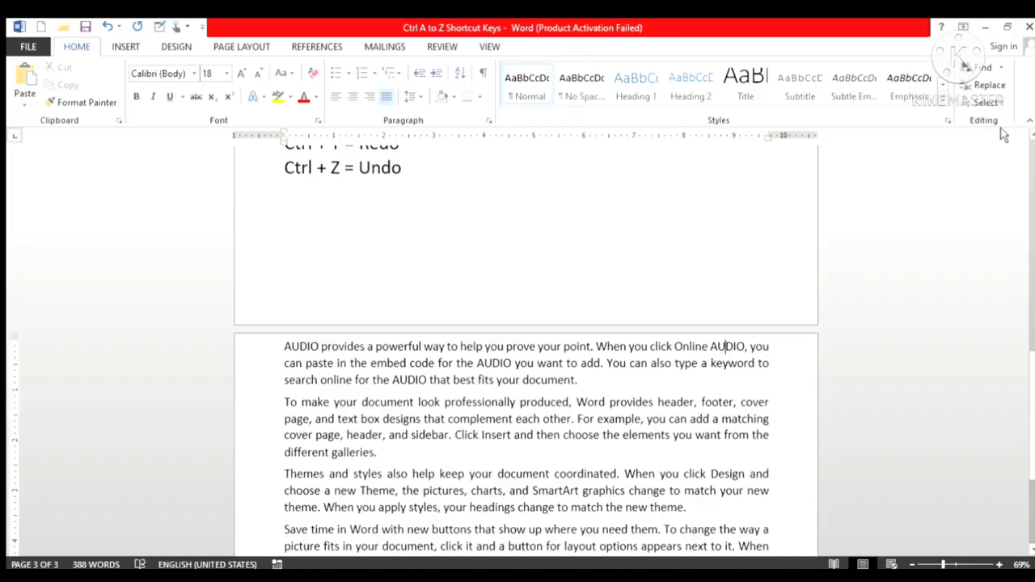
scroll(563, 418, up, 15)
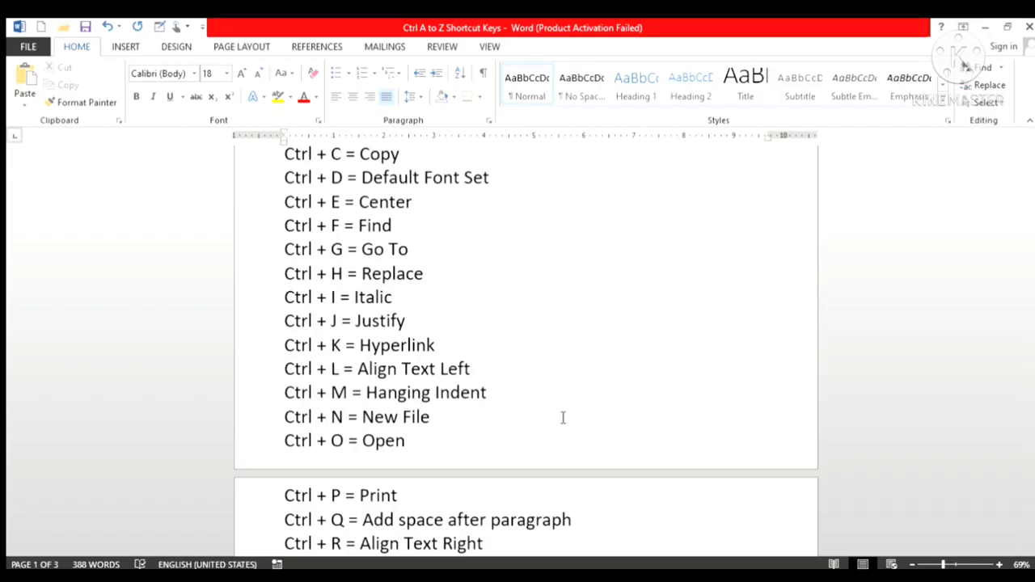
double_click(353, 297)
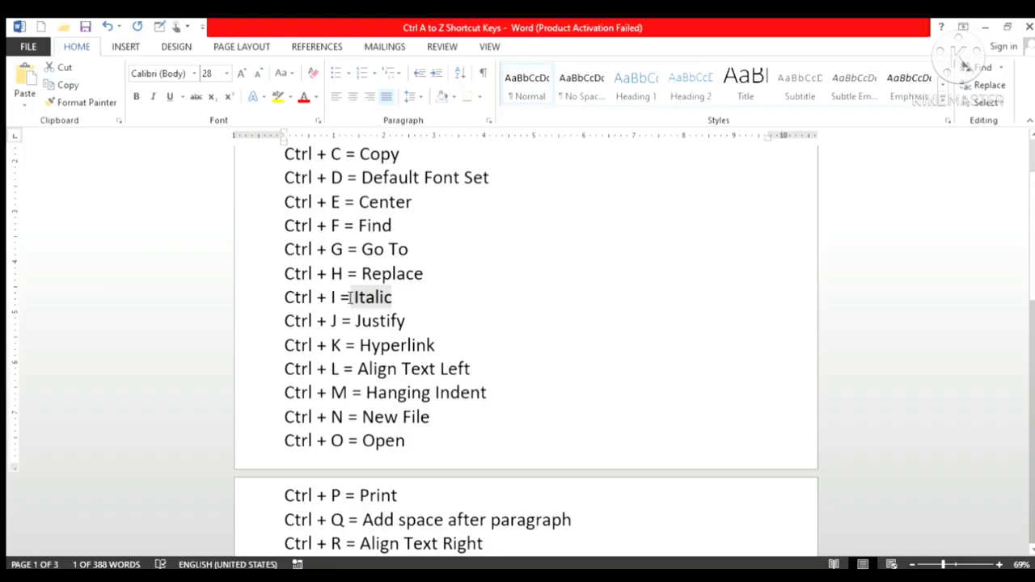
key(ctrl+i)
key(ctrl+i)
click(409, 323)
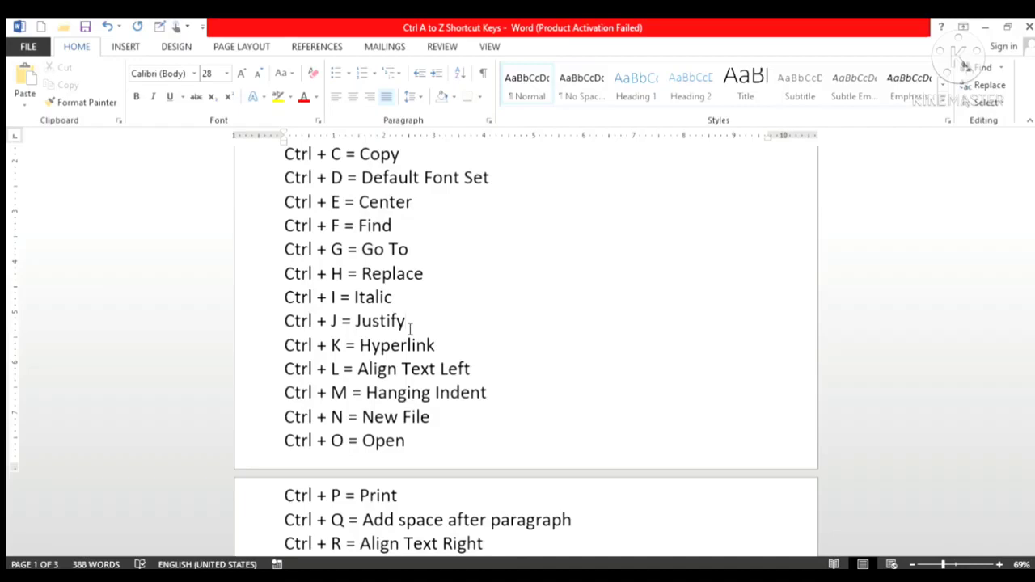
scroll(513, 417, down, 5)
scroll(513, 414, down, 1)
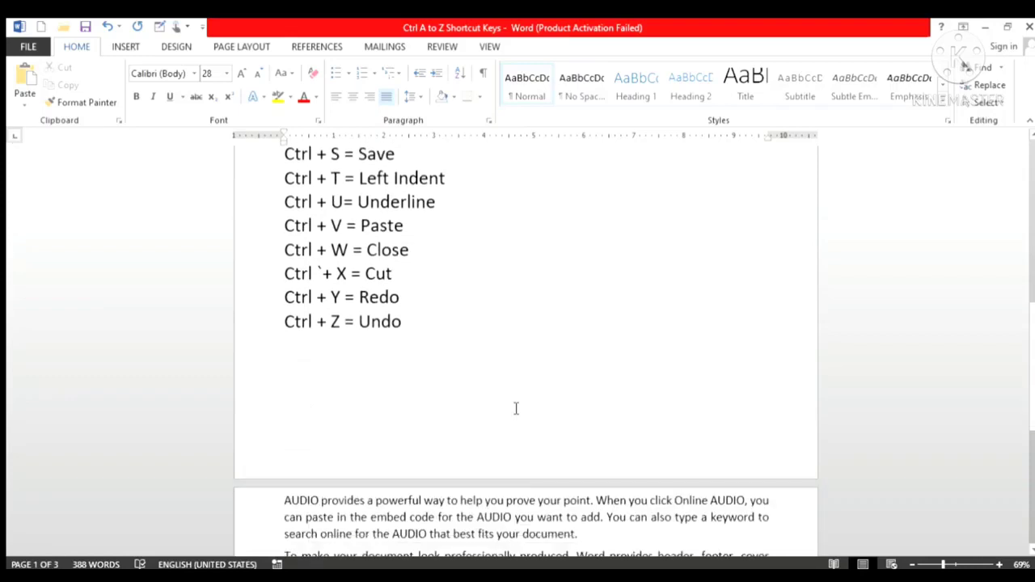
scroll(514, 410, down, 5)
scroll(514, 411, down, 1)
scroll(515, 409, up, 1)
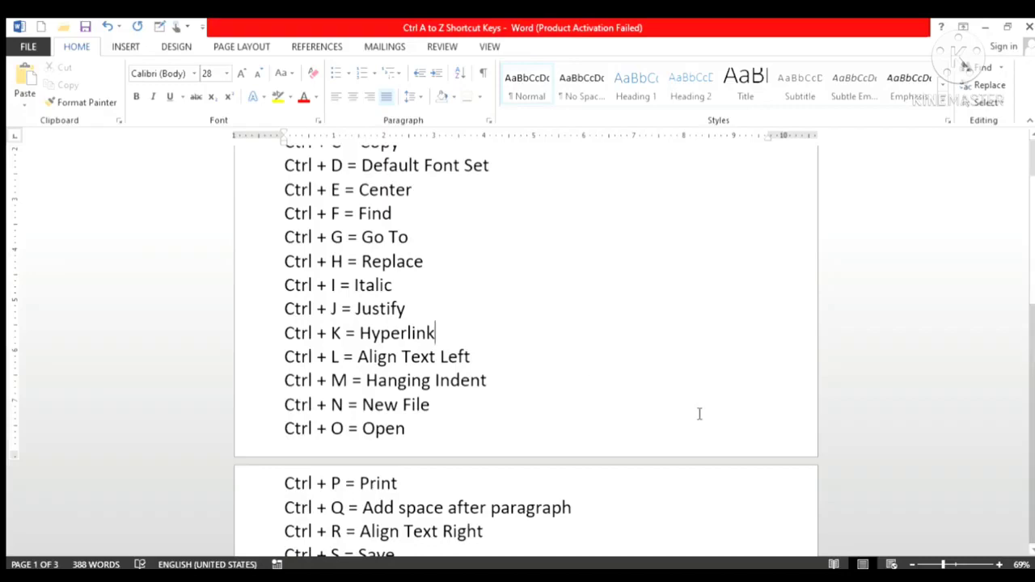
scroll(701, 392, down, 2)
scroll(701, 392, down, 4)
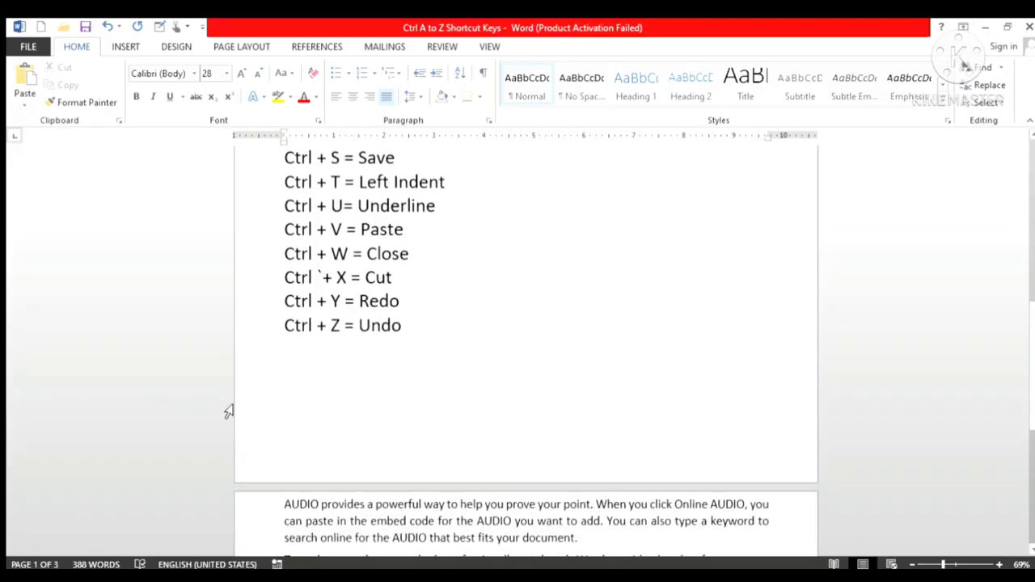
Type the heading MY FILE on a new line below Ctrl + Z = Undo and select it
click(282, 381)
text(M)
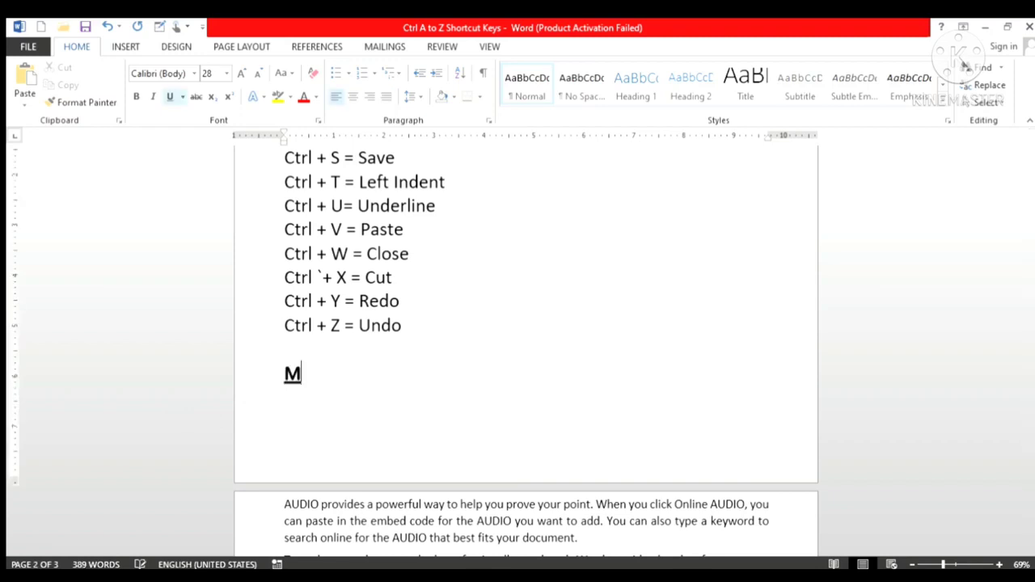
text(Y FI)
text(LE)
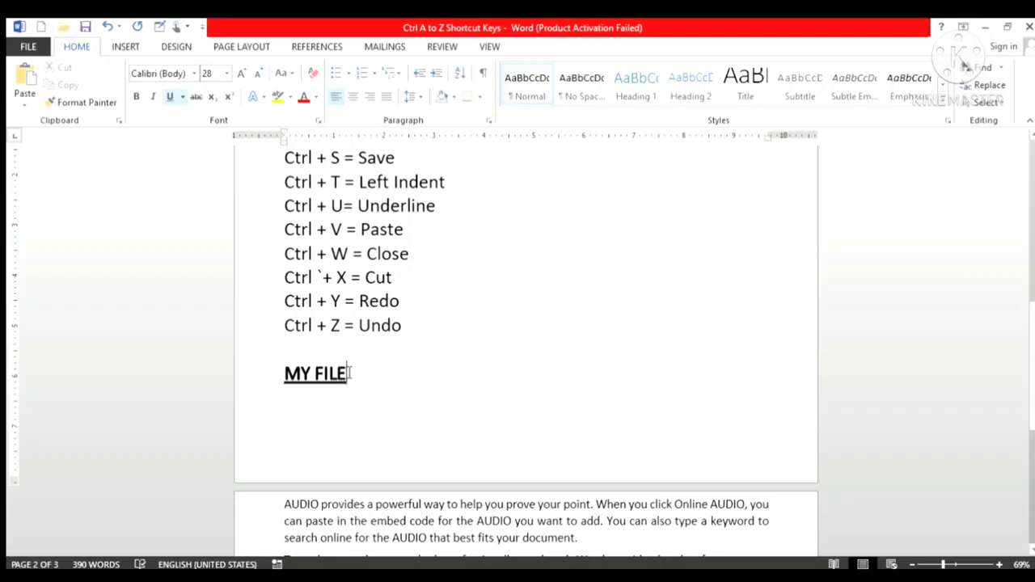
drag(296, 368, 419, 378)
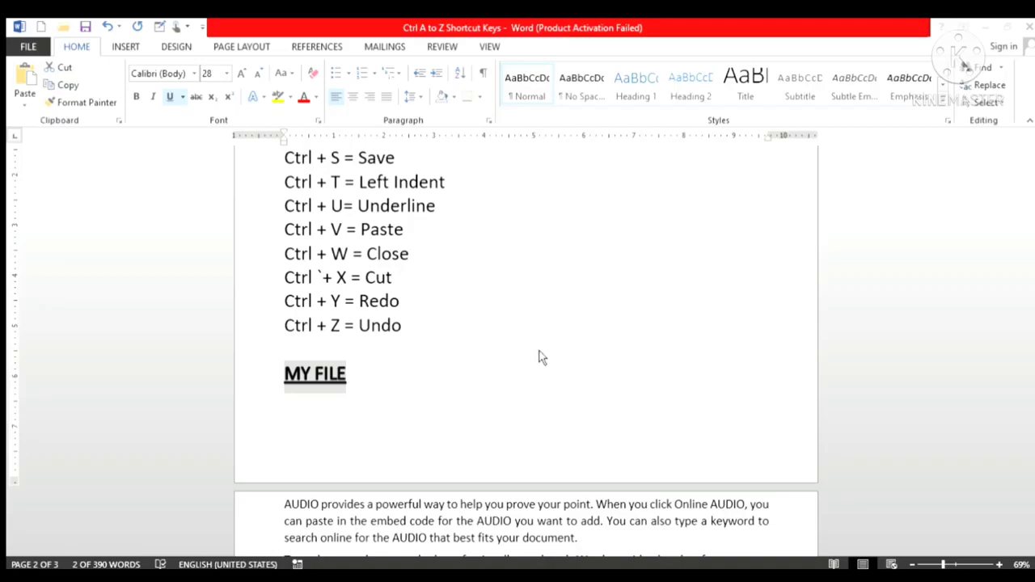
Reselect the MY FILE heading with Shift+Home and colour it dark red
click(687, 407)
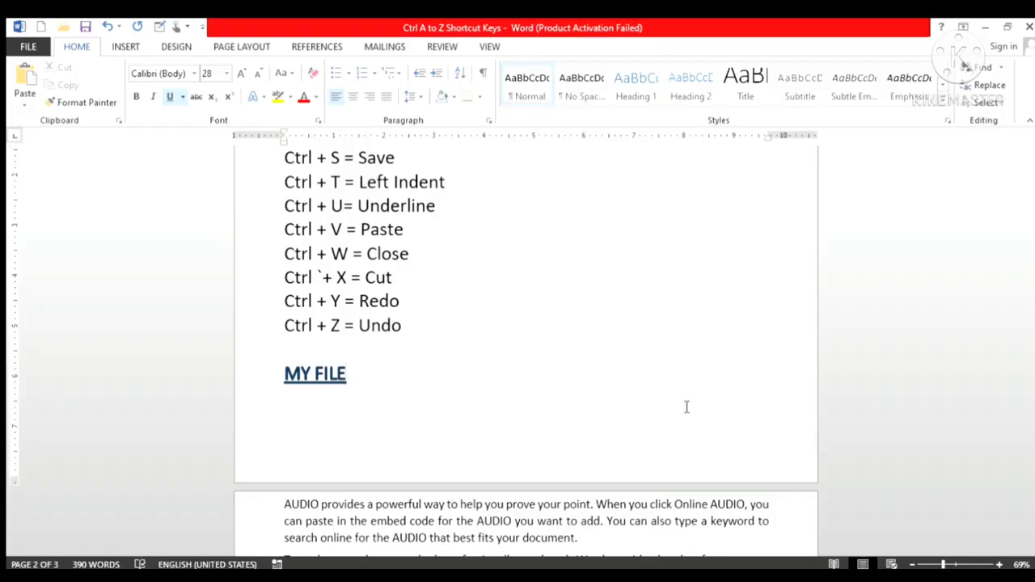
key(shift+Home)
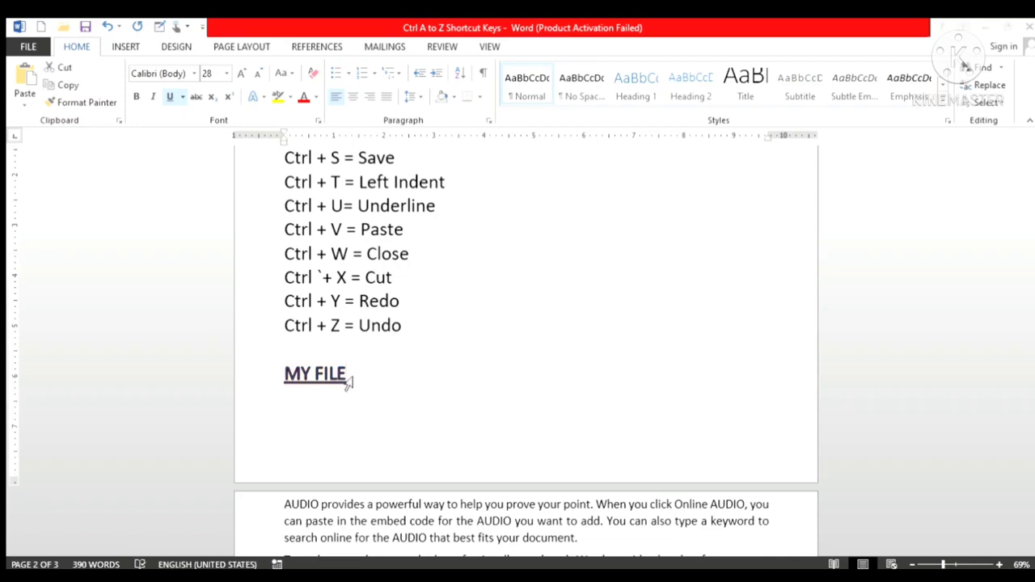
scroll(413, 339, up, 5)
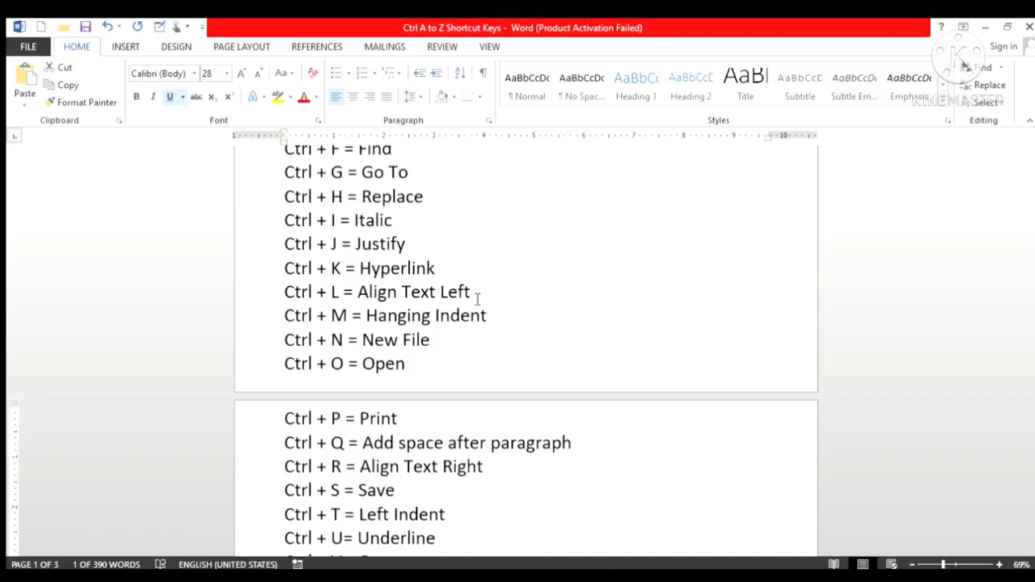
Left-align the title 'Ctrl A to Z Shortcut Keys' with Ctrl+L, then deselect it
scroll(477, 300, up, 4)
click(285, 184)
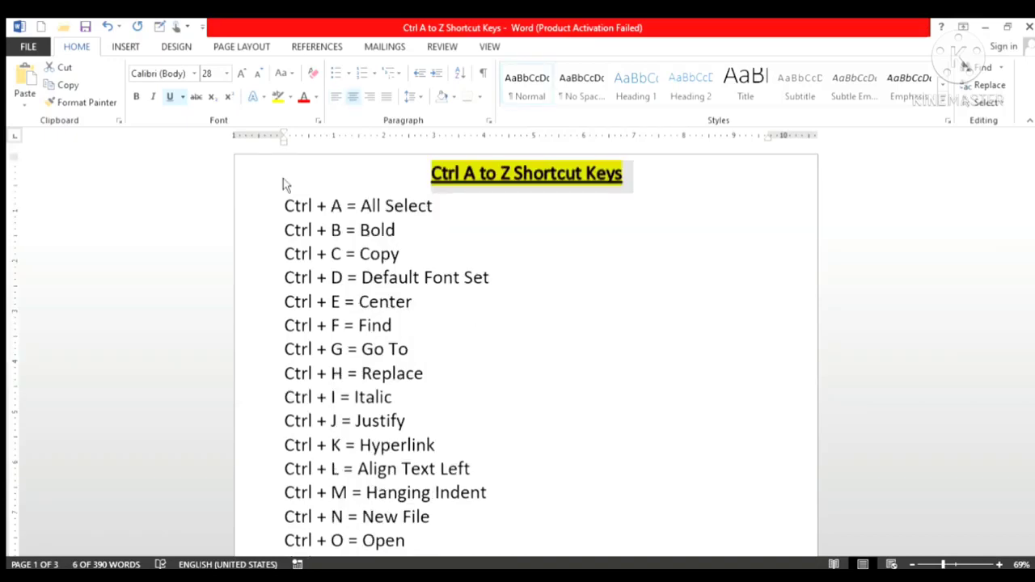
key(ctrl+l)
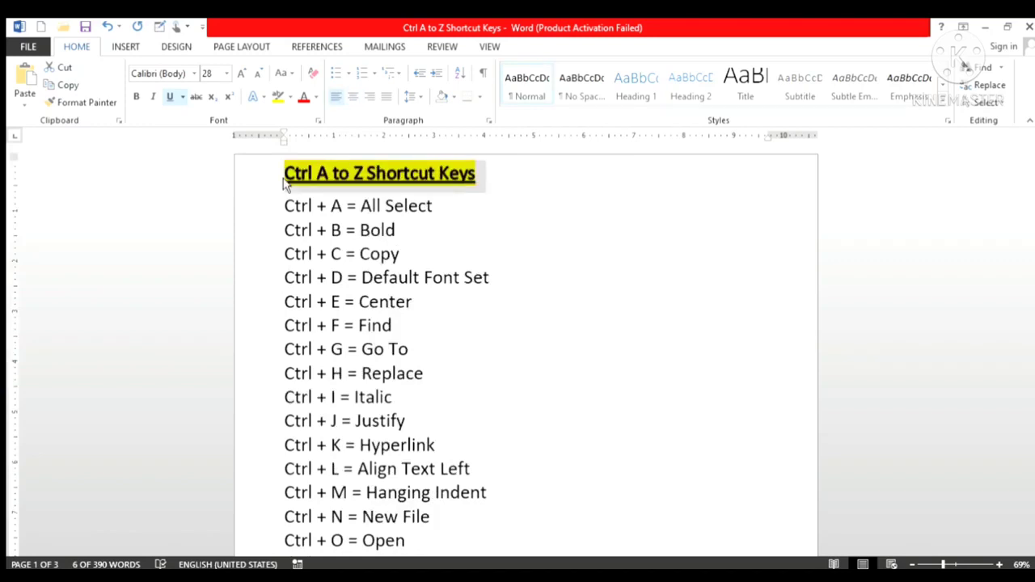
click(494, 495)
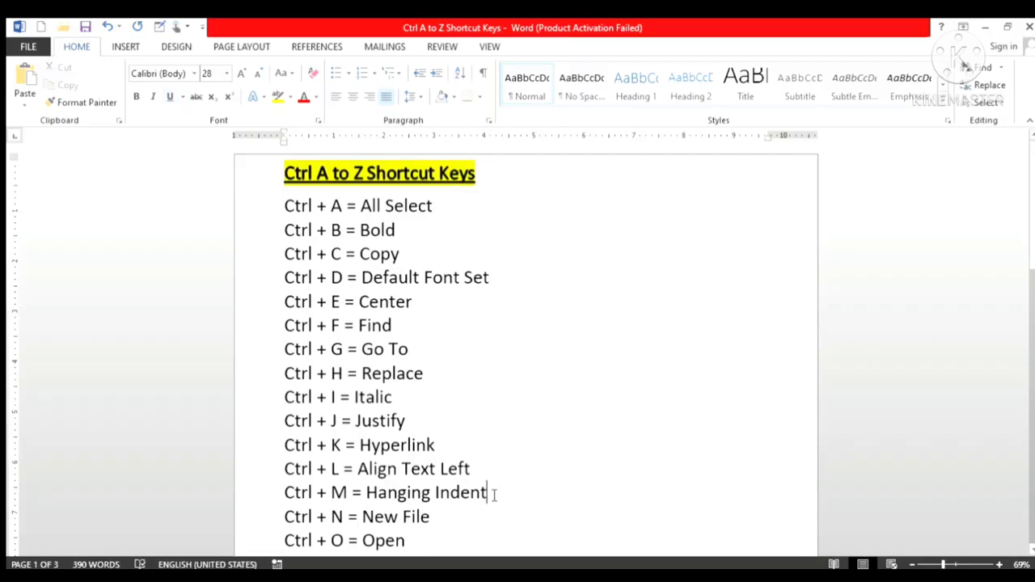
scroll(494, 495, down, 3)
scroll(494, 493, down, 3)
scroll(494, 492, down, 3)
Indent the first AUDIO paragraph twice with Ctrl+M and right-align it with Ctrl+R
scroll(494, 488, down, 3)
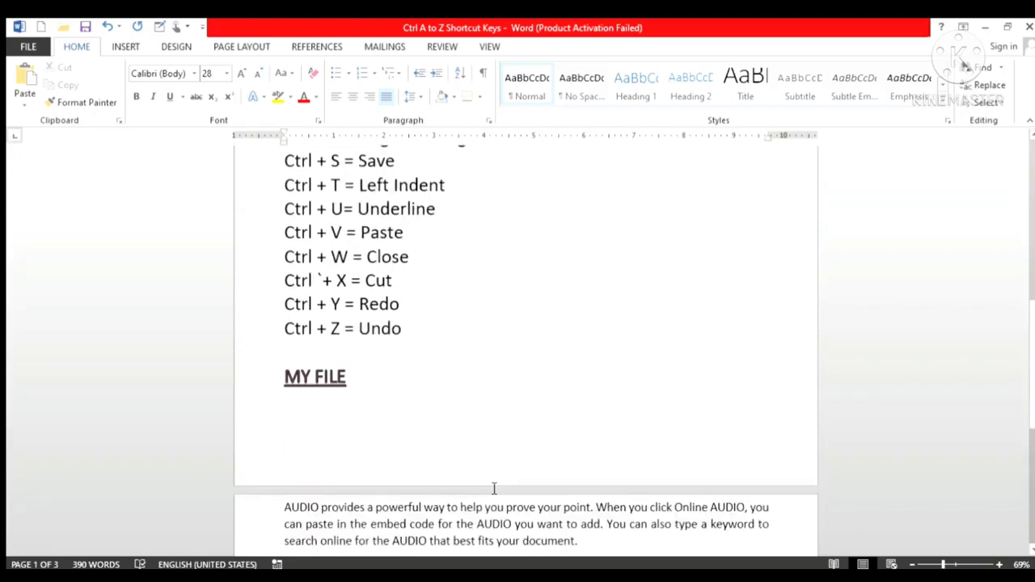
scroll(494, 488, down, 3)
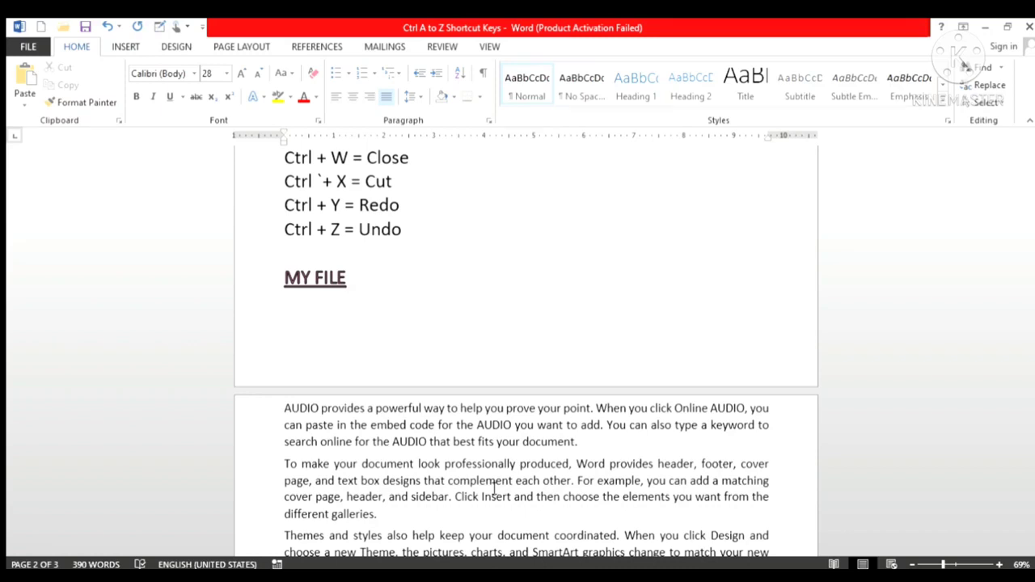
click(280, 420)
key(ctrl+m)
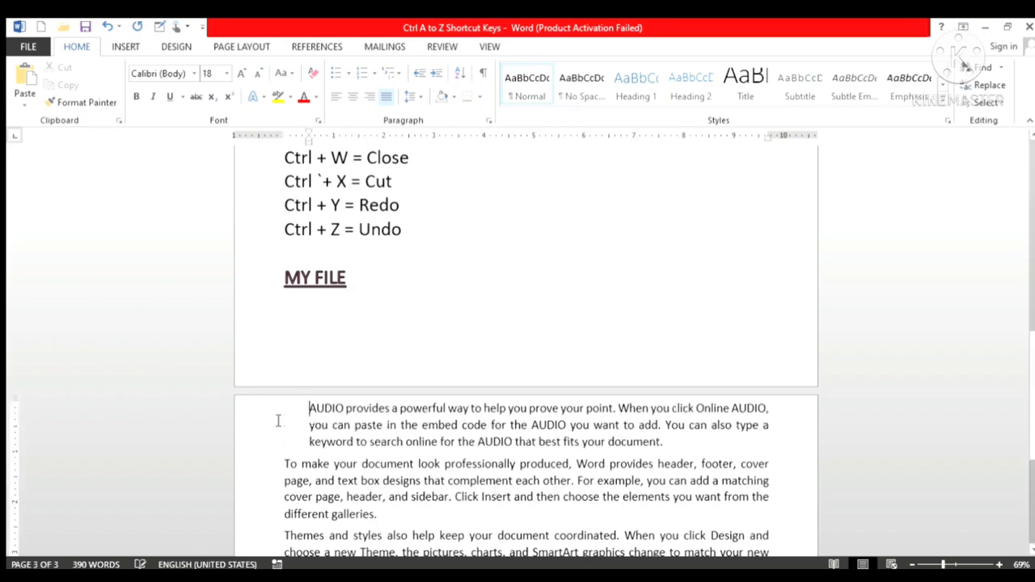
key(ctrl+m)
key(ctrl+m)
key(ctrl+m)
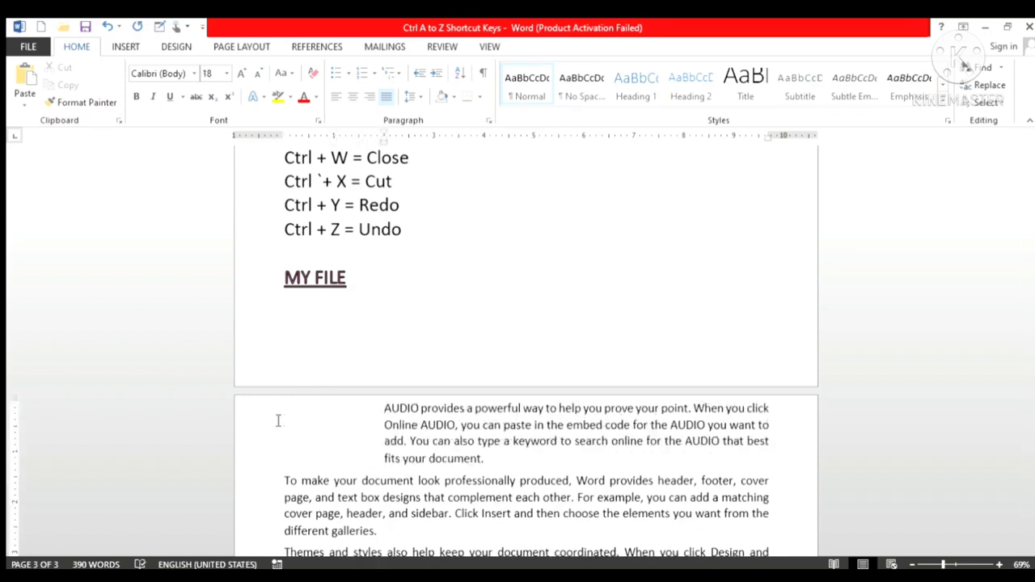
key(ctrl+r)
scroll(613, 201, up, 5)
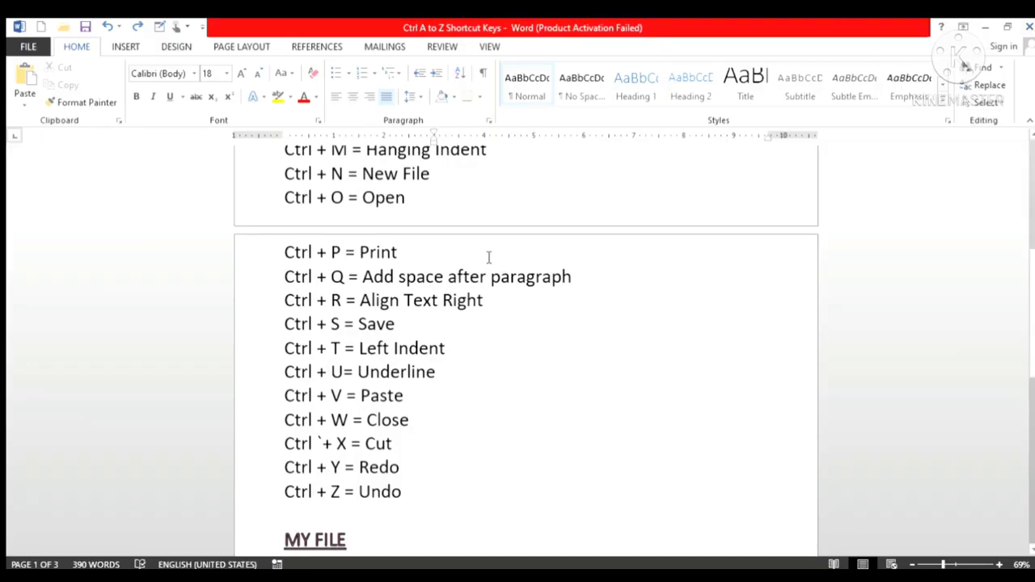
key(ctrl+o)
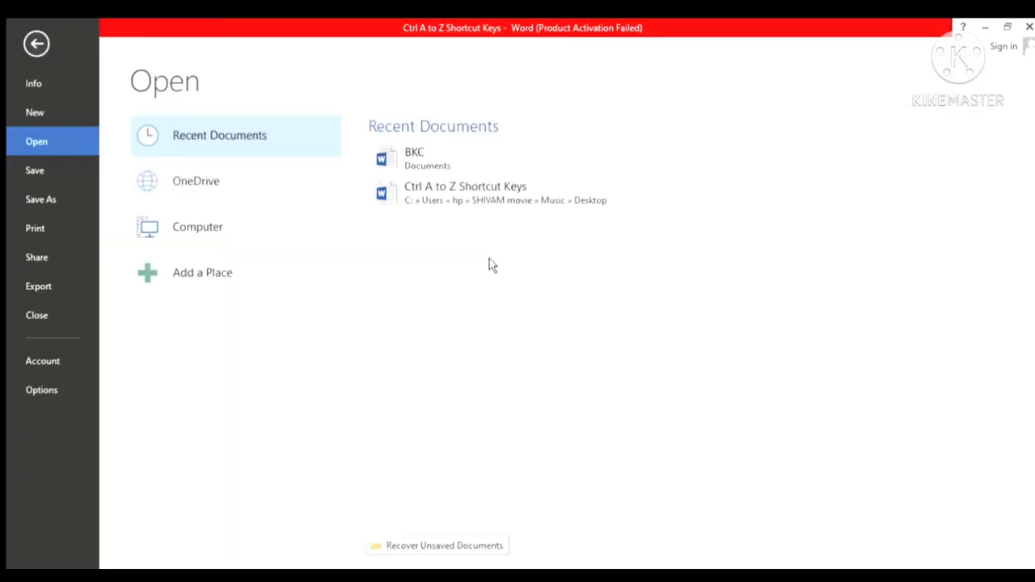
click(458, 161)
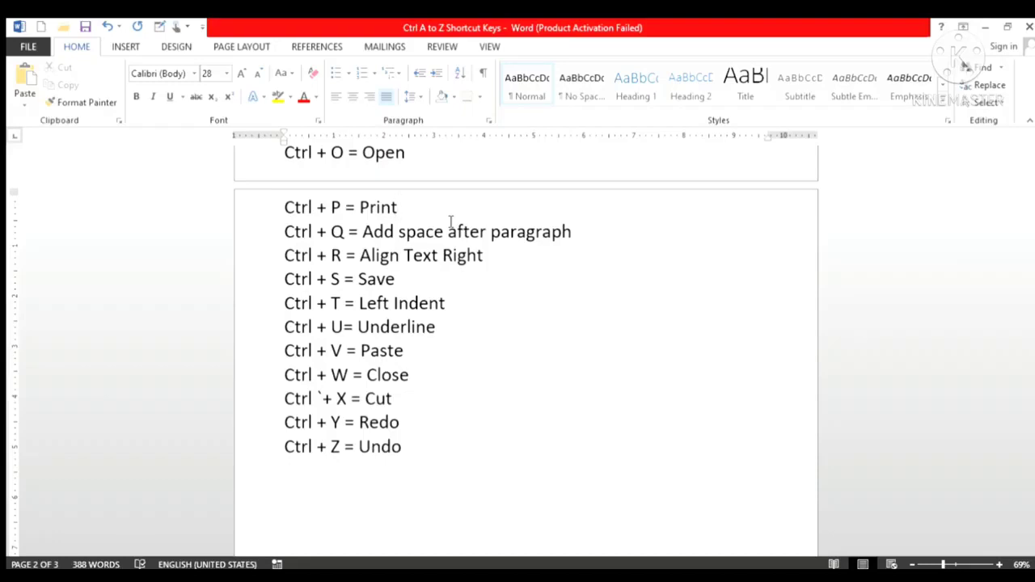
Put the cursor after All Select and show the Print page with Ctrl+P
scroll(451, 221, up, 1)
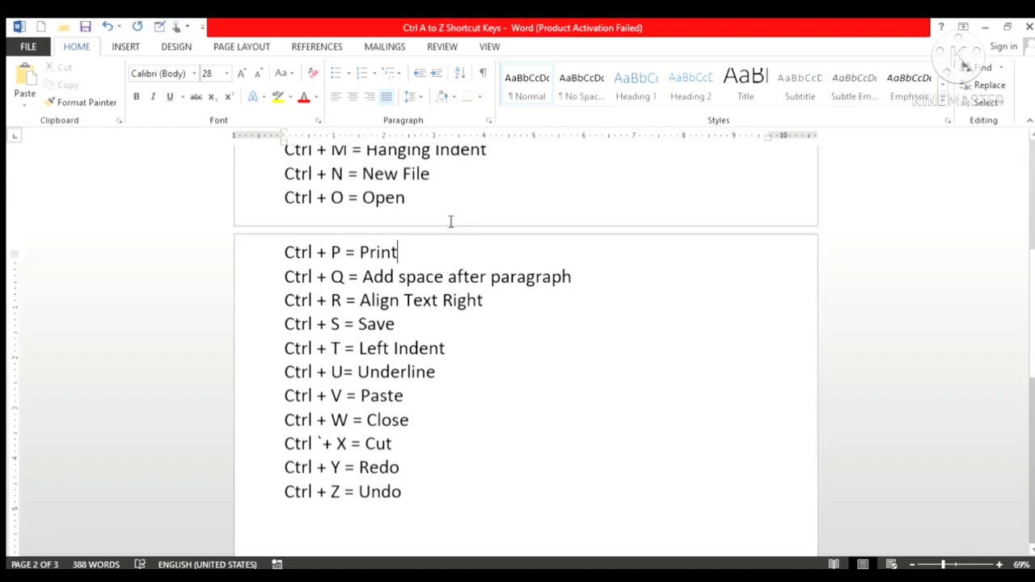
scroll(451, 221, up, 1)
scroll(450, 222, up, 3)
scroll(451, 222, up, 1)
click(450, 222)
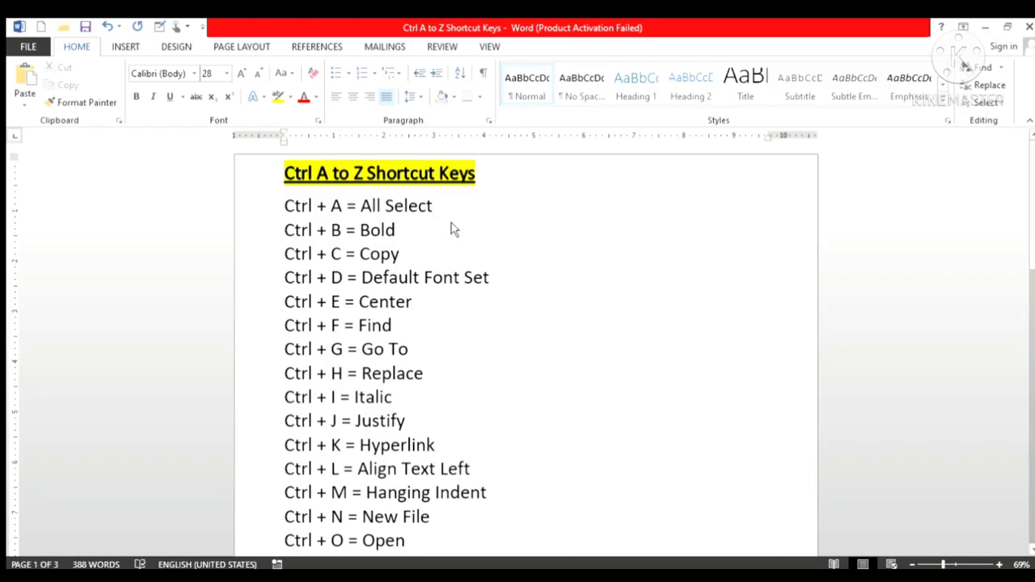
key(ctrl+p)
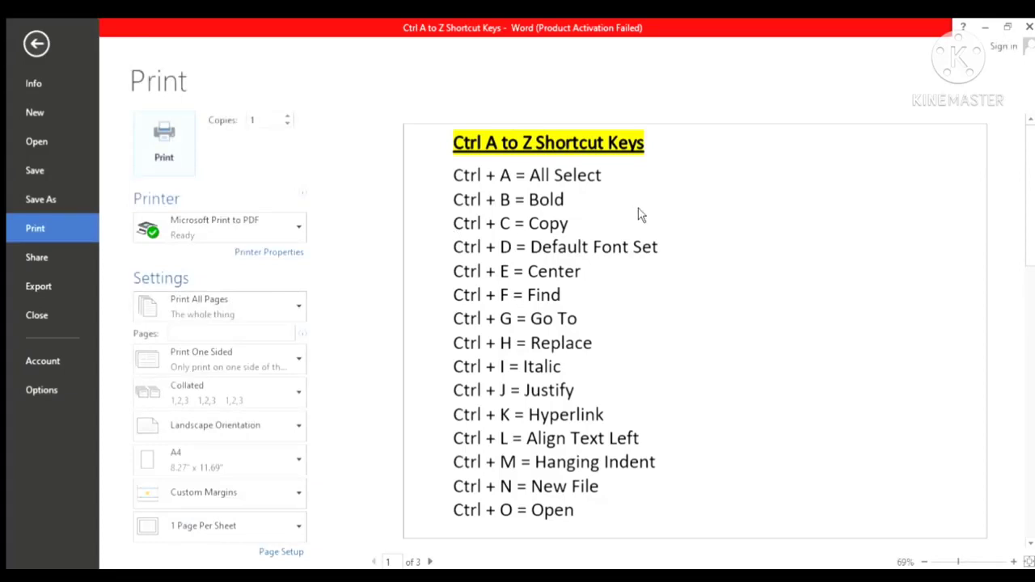
Exit the Print page with Esc, back to the editable document
key(Escape)
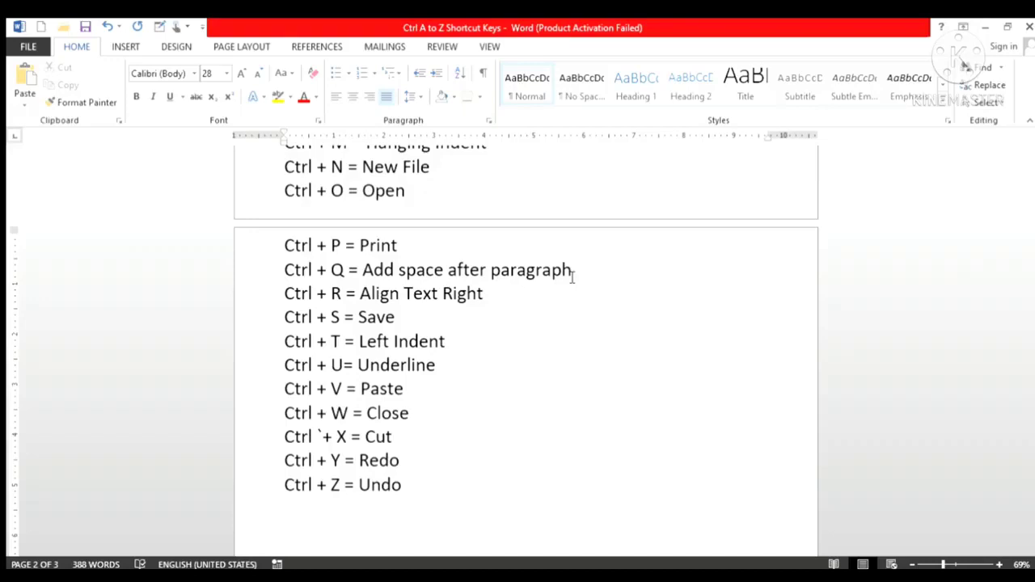
Select the page 3 sample paragraphs and left-align them with Ctrl+L
key(ctrl+Page_Down)
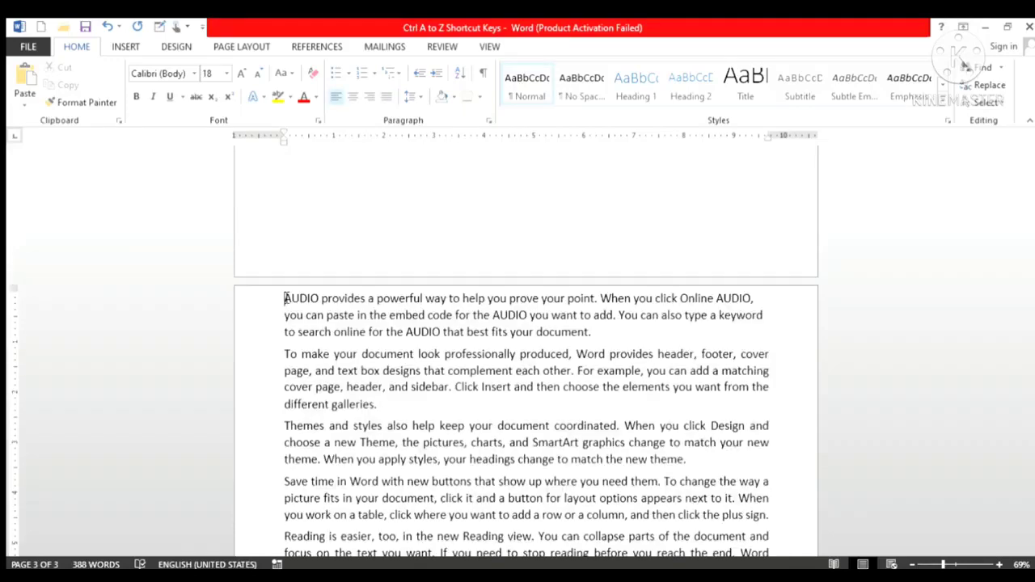
key(shift+Down)
key(shift+Down)
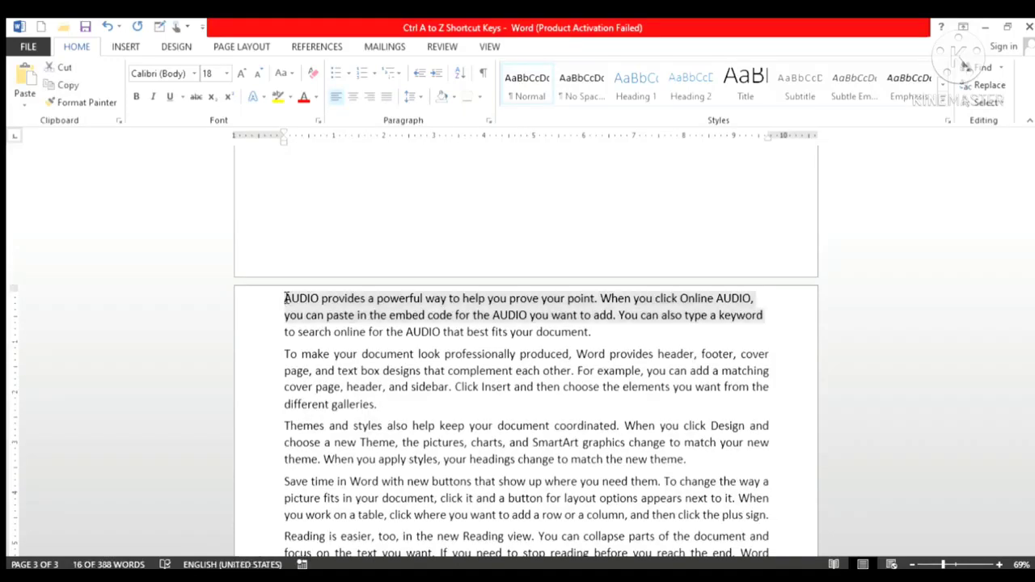
key(shift+Down)
key(shift+Down)
key(shift+Down)
key(shift+Down)
key(shift+Down)
key(shift+Down)
key(shift+Down)
key(shift+Down)
key(shift+Down)
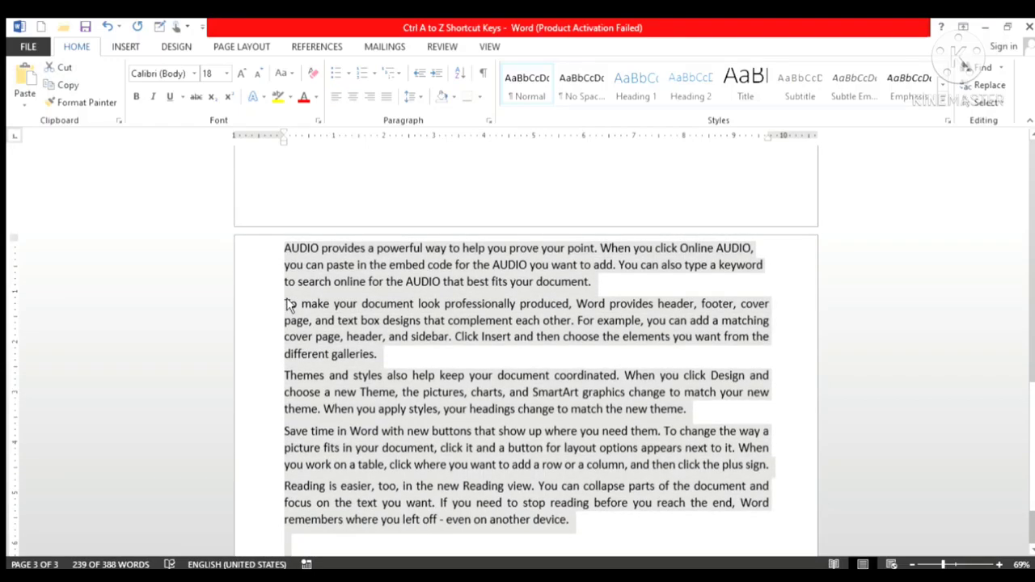
key(ctrl+l)
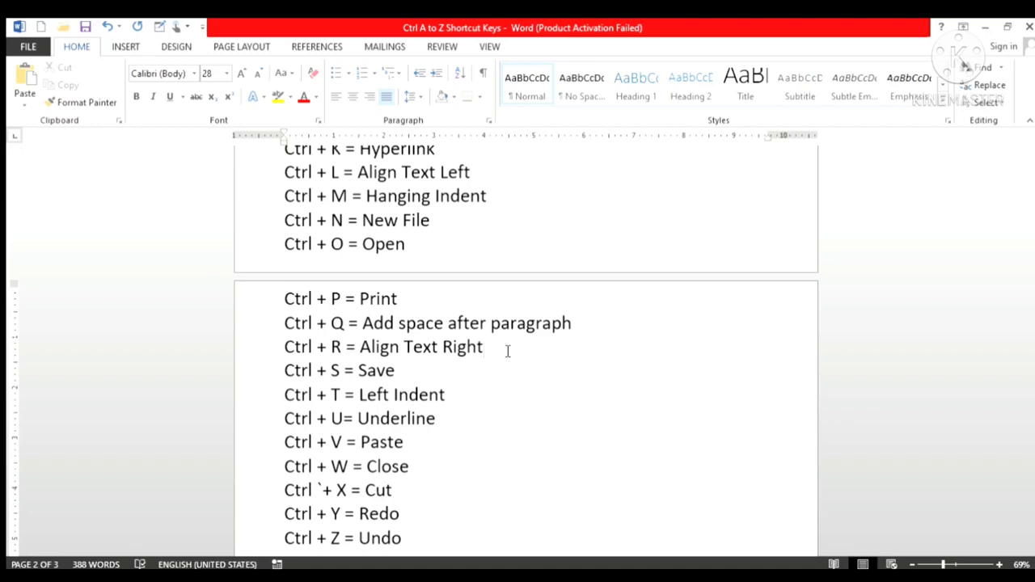
Place the cursor after 'Save' in the shortcut list and scroll down to the AUDIO paragraph on page 3
click(439, 376)
scroll(445, 353, down, 1)
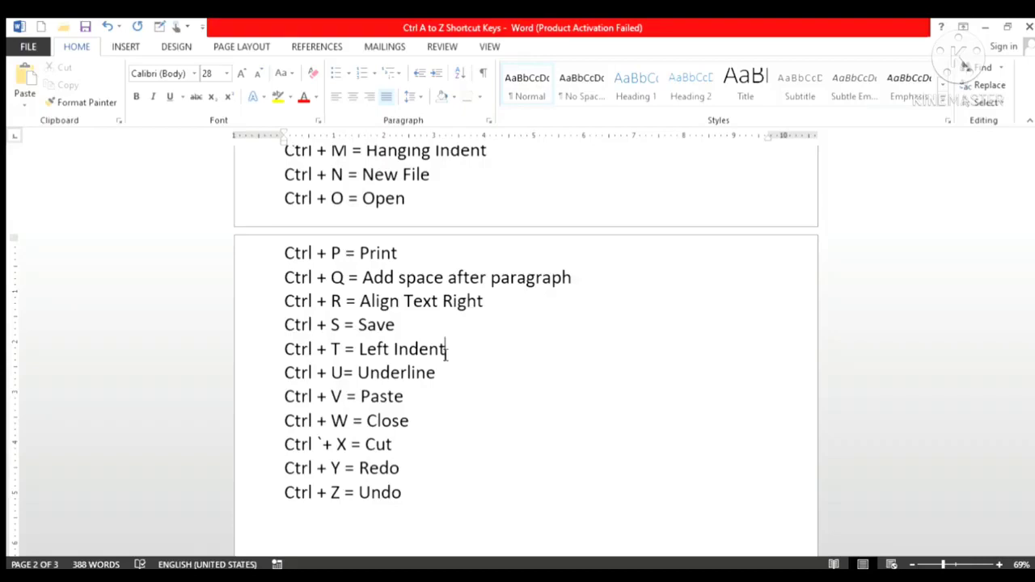
scroll(466, 391, down, 2)
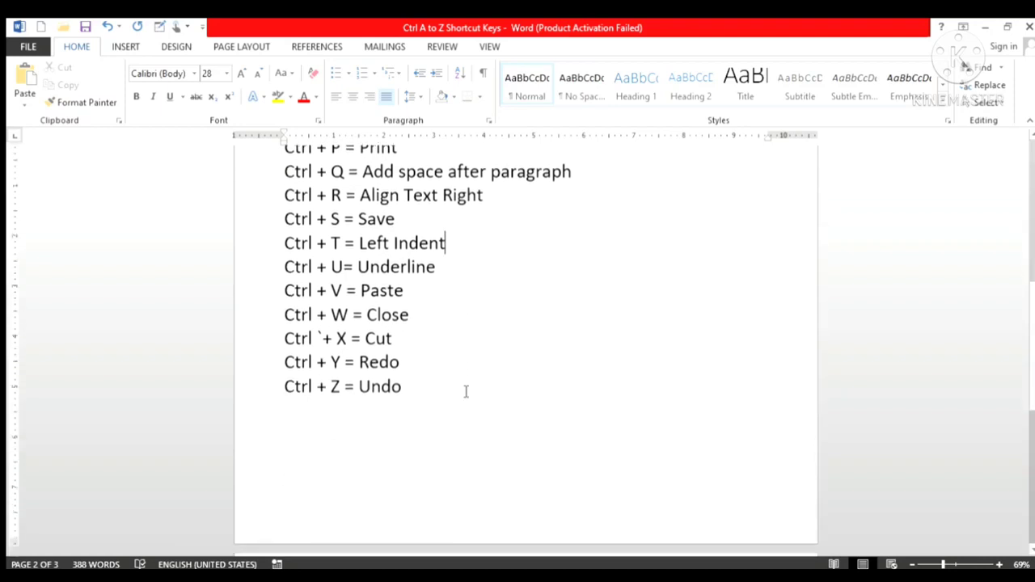
scroll(466, 391, down, 3)
scroll(465, 392, down, 2)
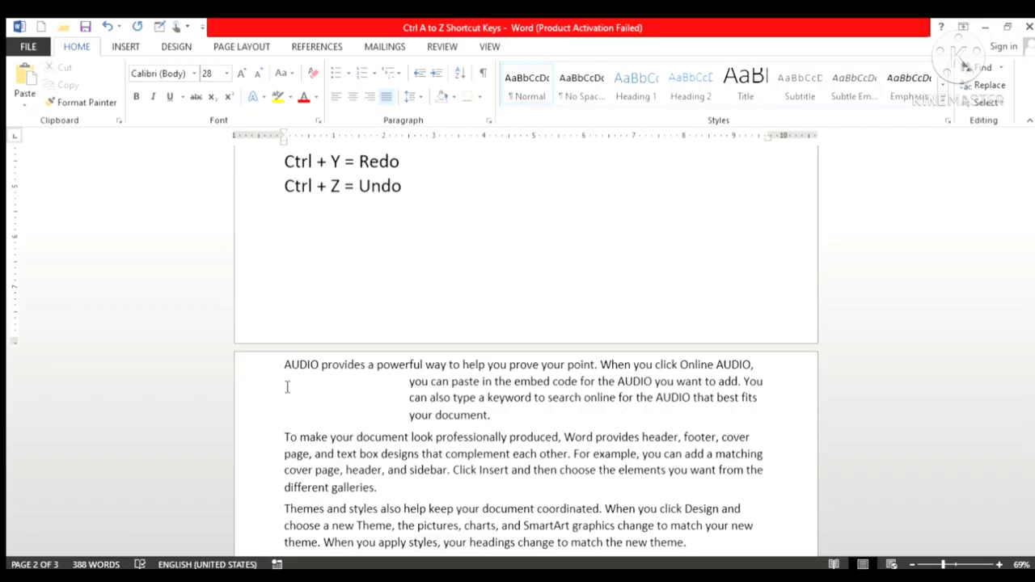
Deepen the AUDIO paragraph's hanging indent two steps with Ctrl+T, then return to the Underline entry on page 2
click(285, 377)
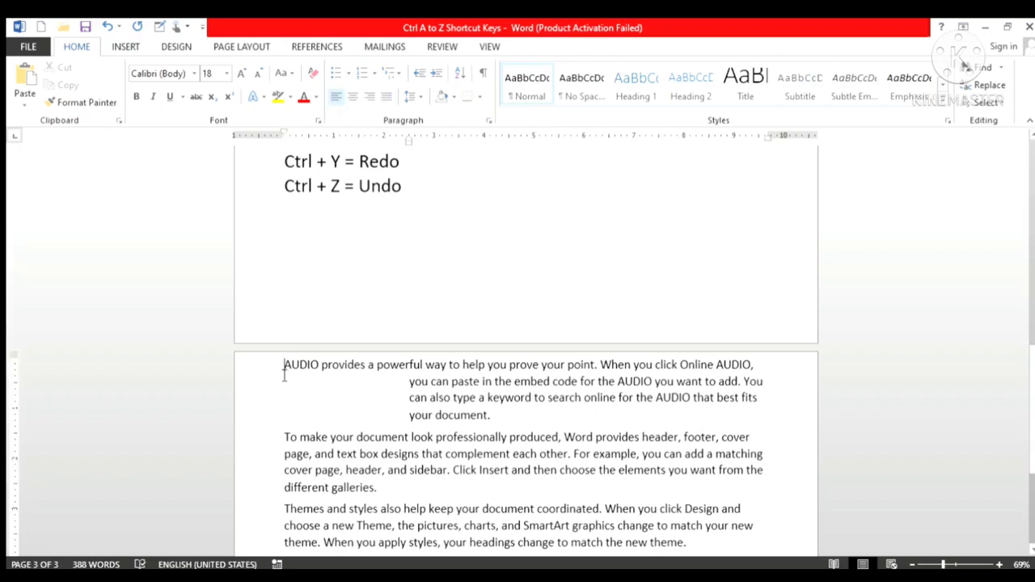
key(ctrl+t)
key(ctrl+t)
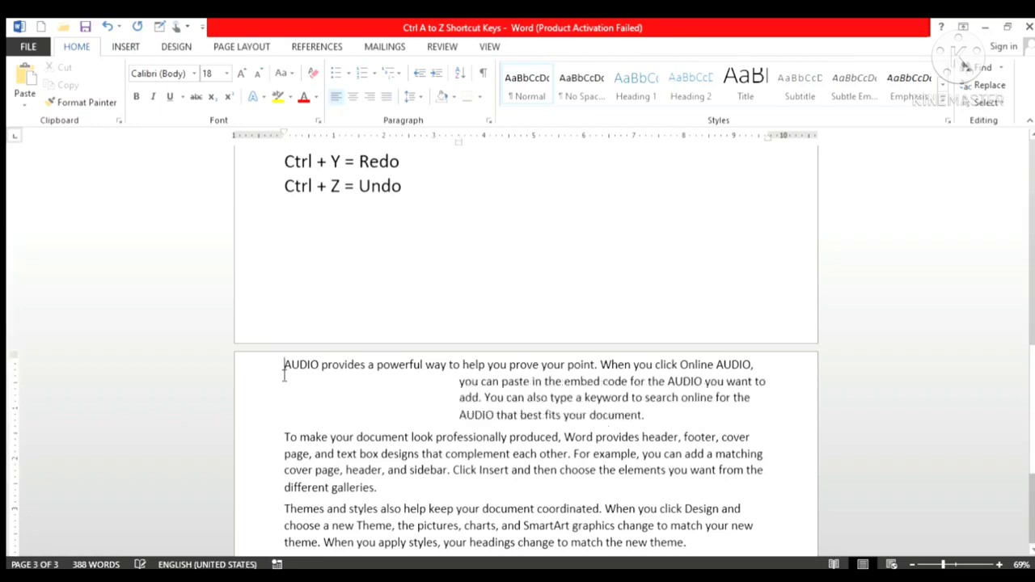
key(ctrl+t)
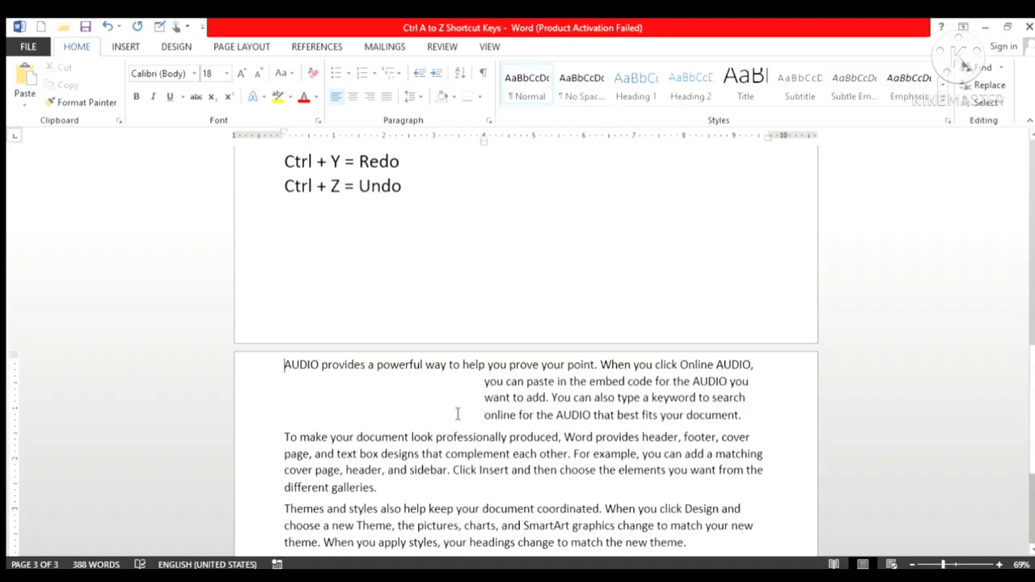
scroll(457, 414, up, 3)
click(436, 272)
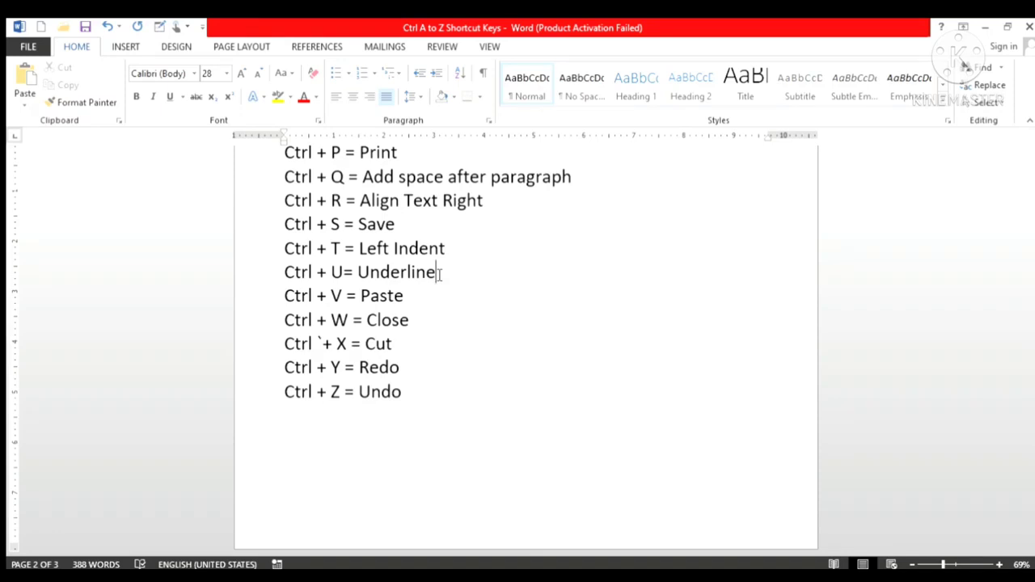
drag(446, 248, 366, 255)
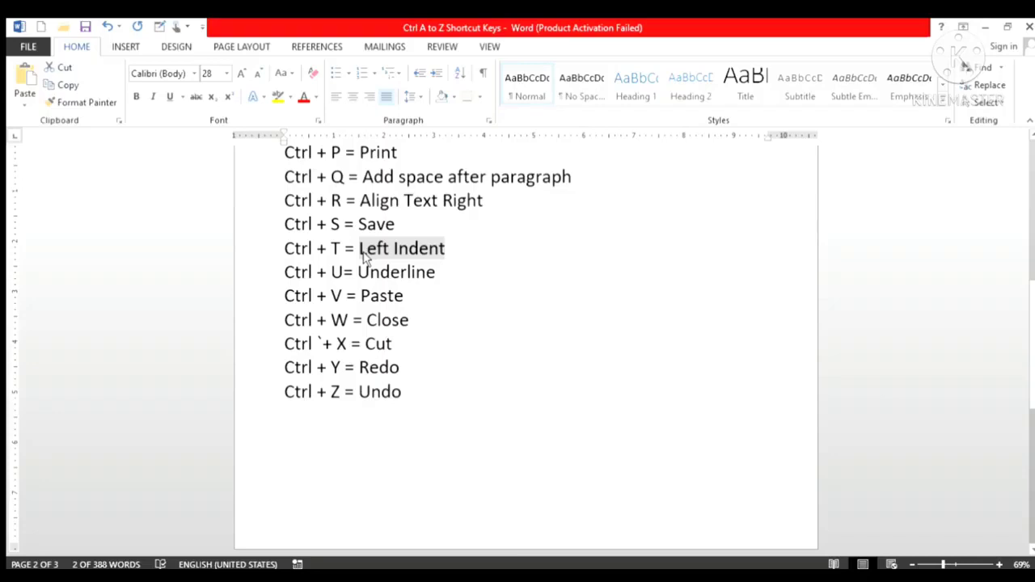
key(ctrl+u)
key(ctrl+u)
click(405, 297)
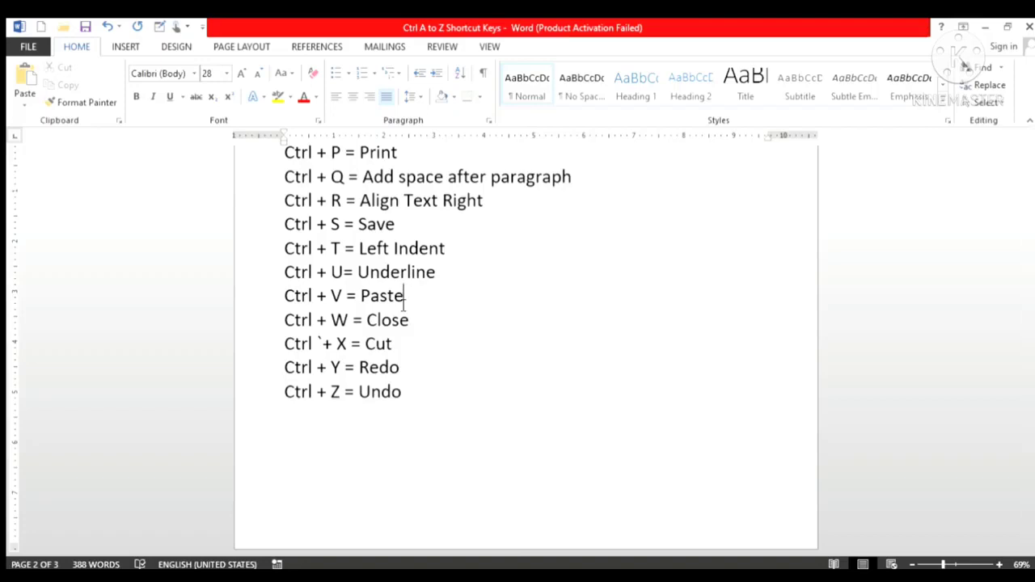
scroll(403, 304, down, 3)
double_click(285, 424)
key(ctrl+c)
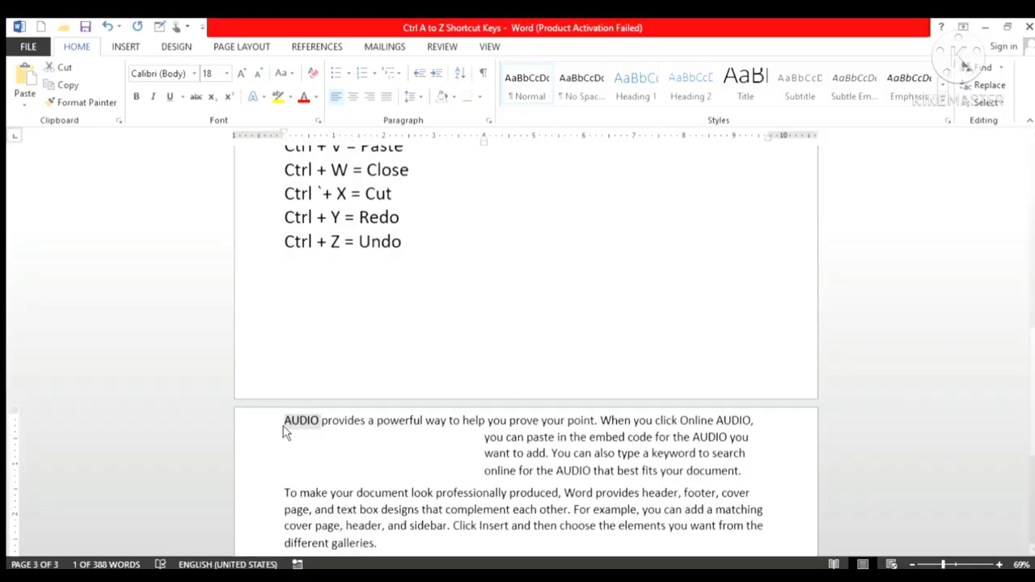
Paste AUDIO on page 2's blank line, select the word 'help', then undo the edits with Ctrl+Z
click(292, 322)
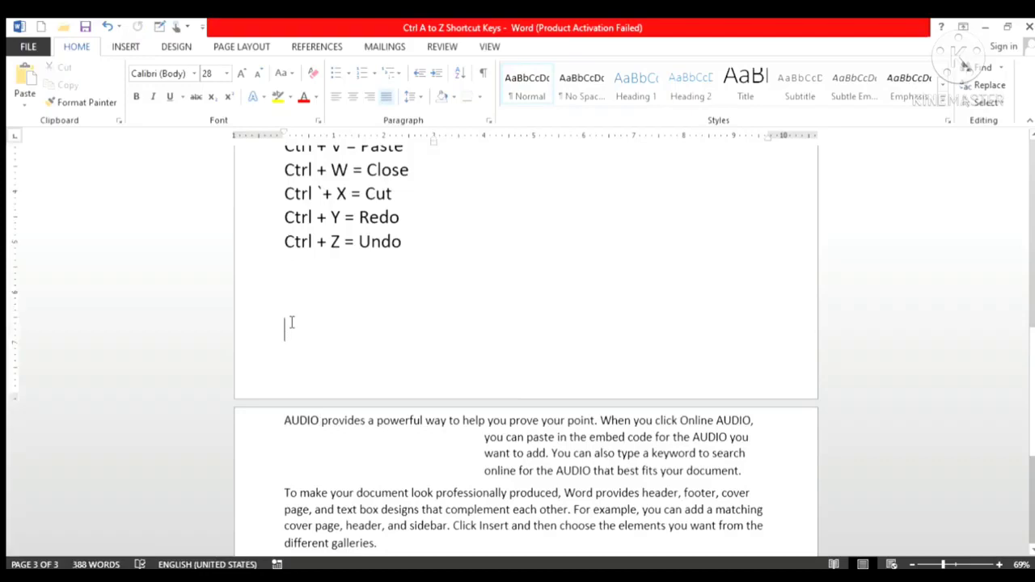
key(ctrl+v)
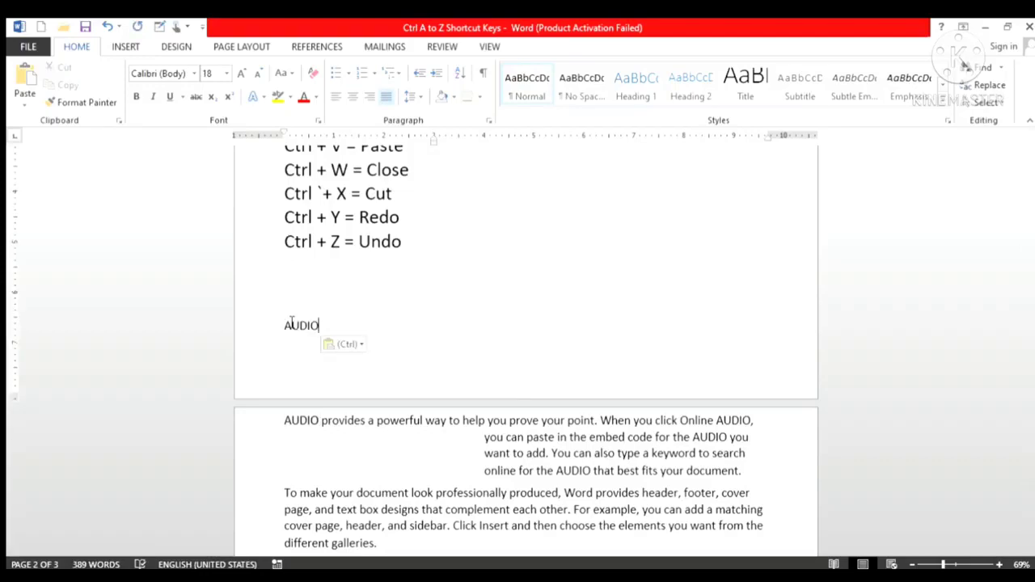
scroll(502, 218, up, 1)
click(410, 215)
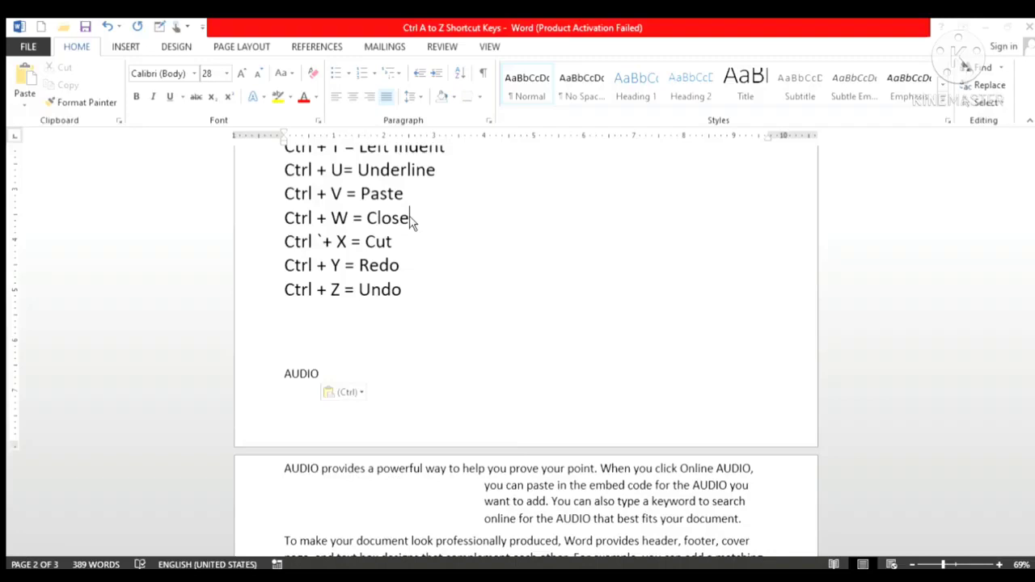
click(404, 241)
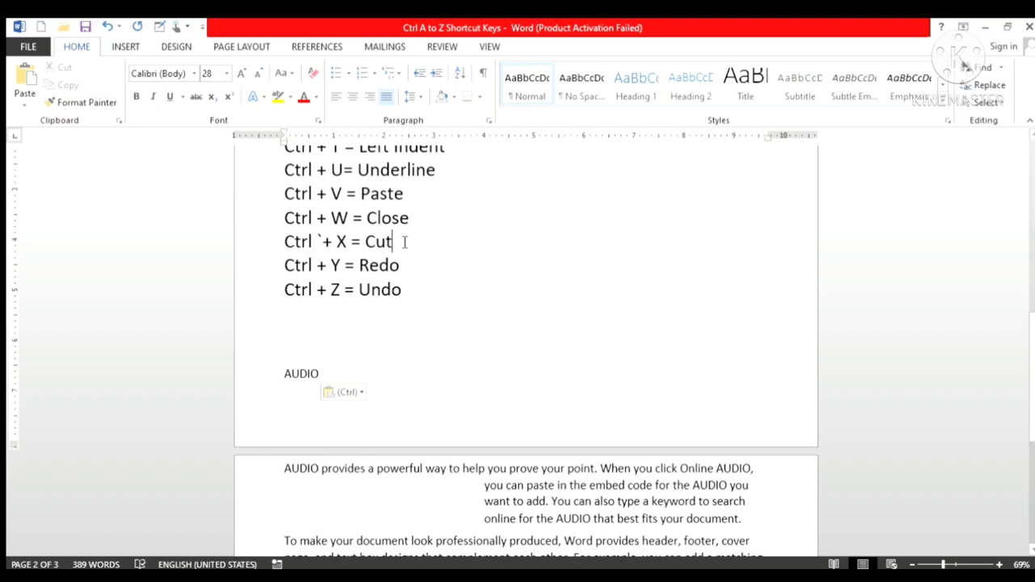
double_click(467, 471)
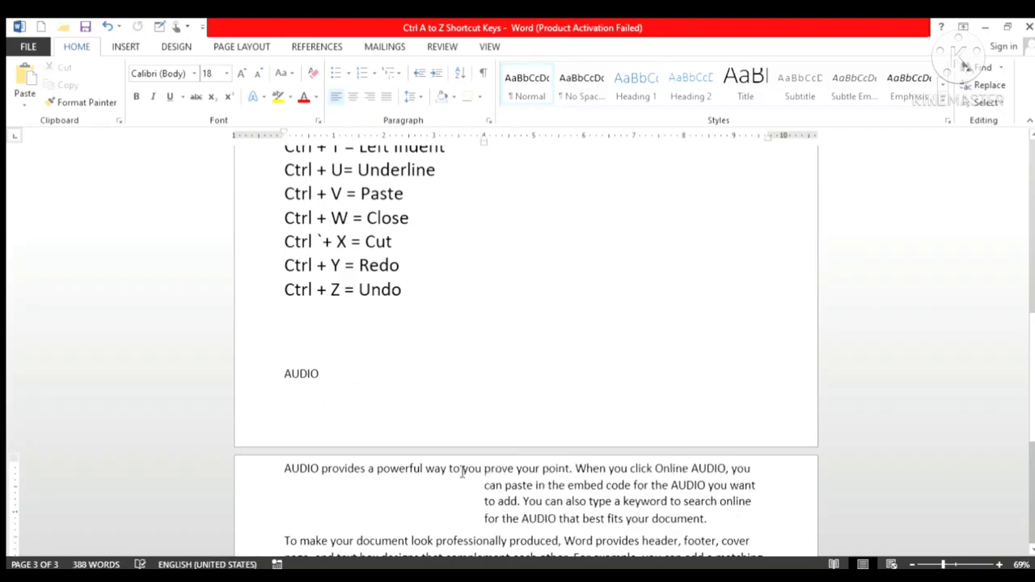
key(ctrl+z)
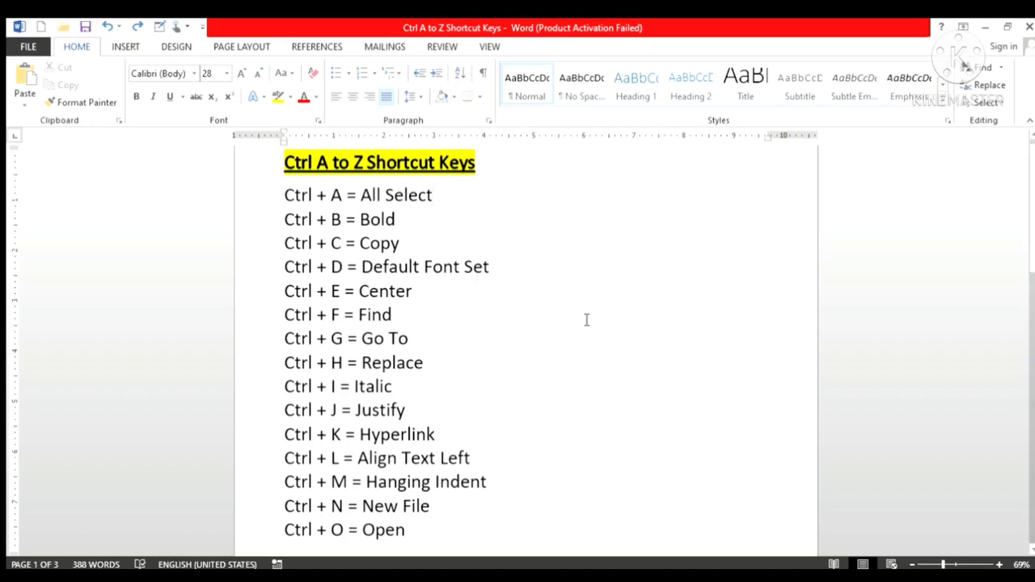
scroll(612, 384, down, 2)
scroll(612, 383, down, 2)
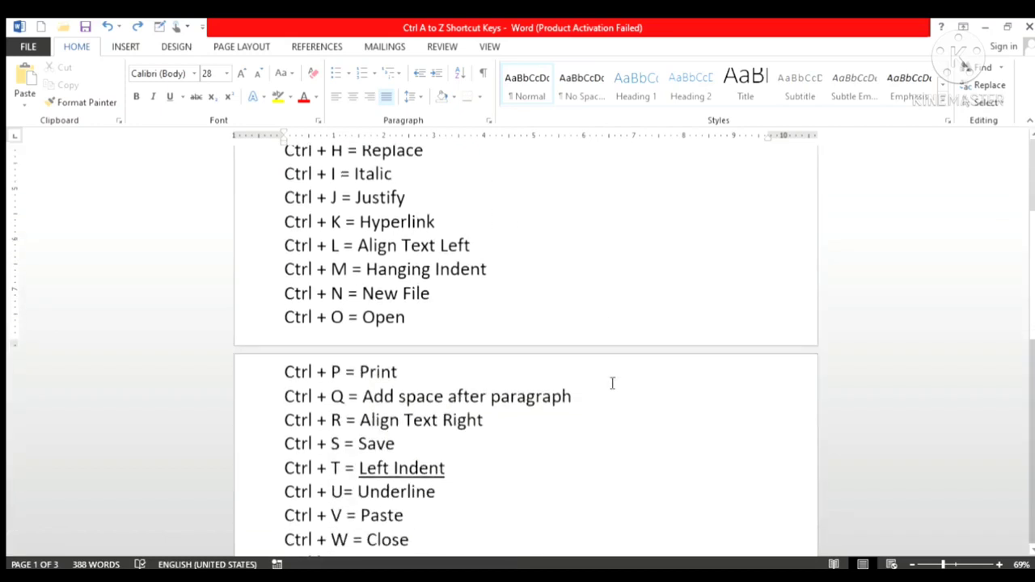
scroll(613, 383, down, 1)
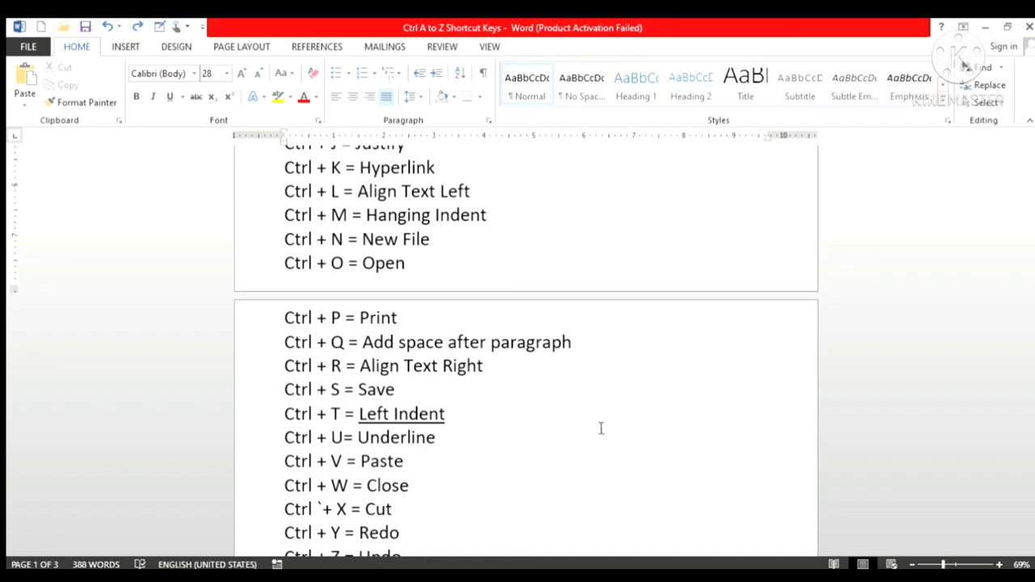
scroll(601, 428, down, 2)
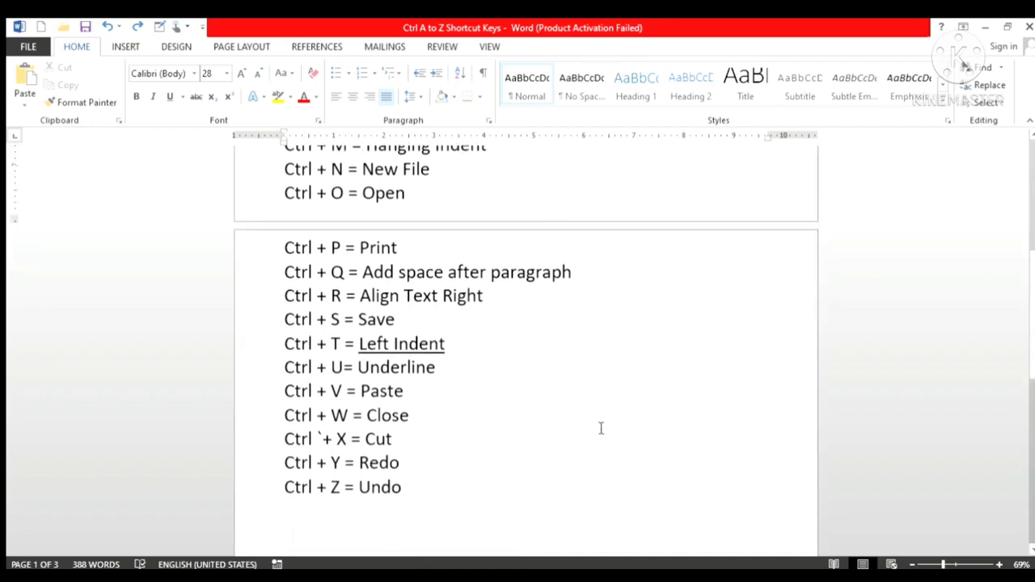